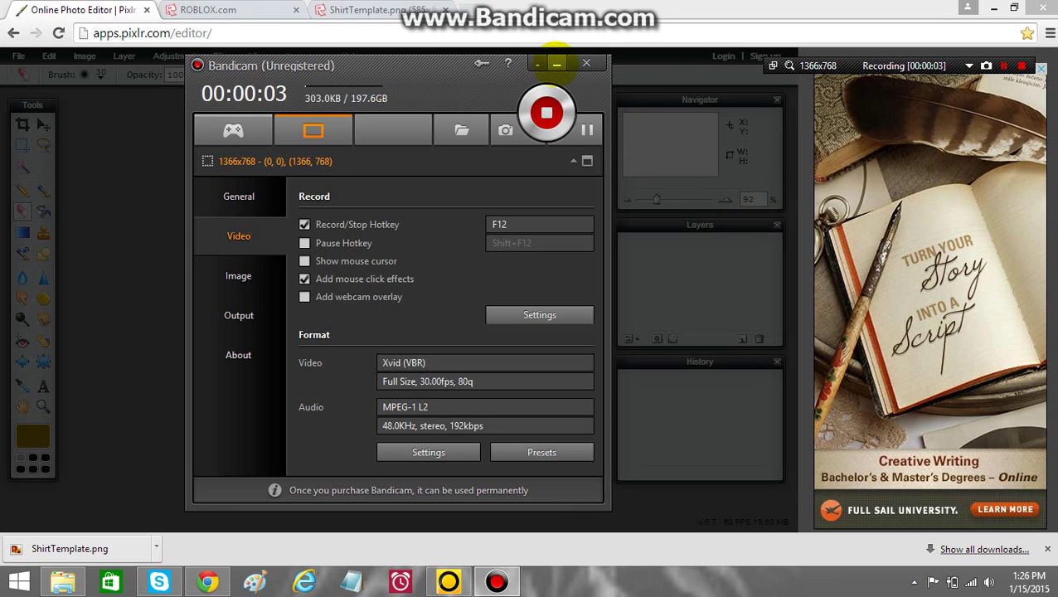
- Open ShirtTemplatetransparent from Pictures > Images in Pixlr Editor
click(537, 63)
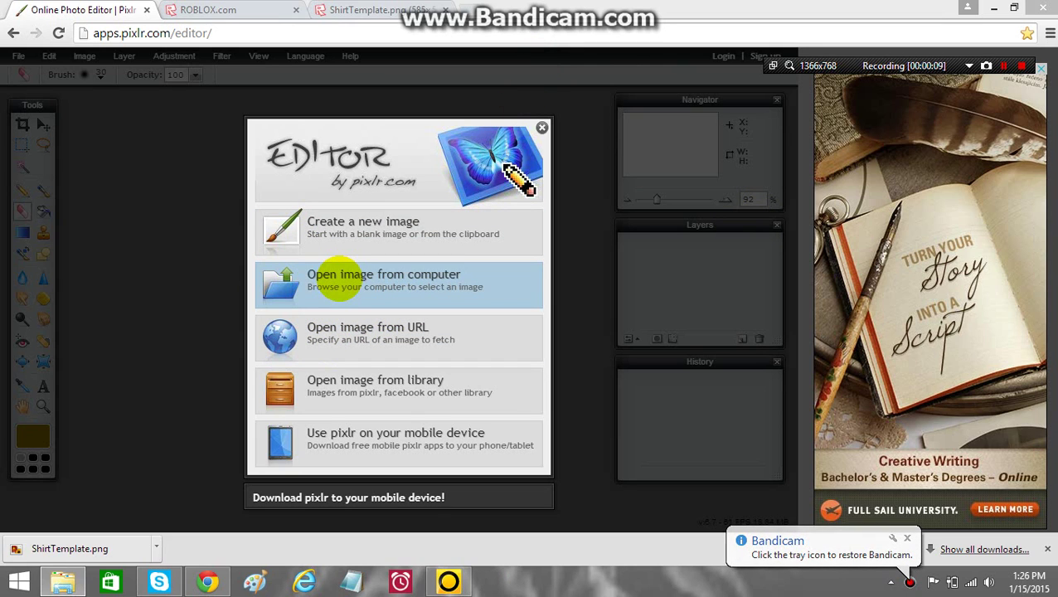
click(338, 281)
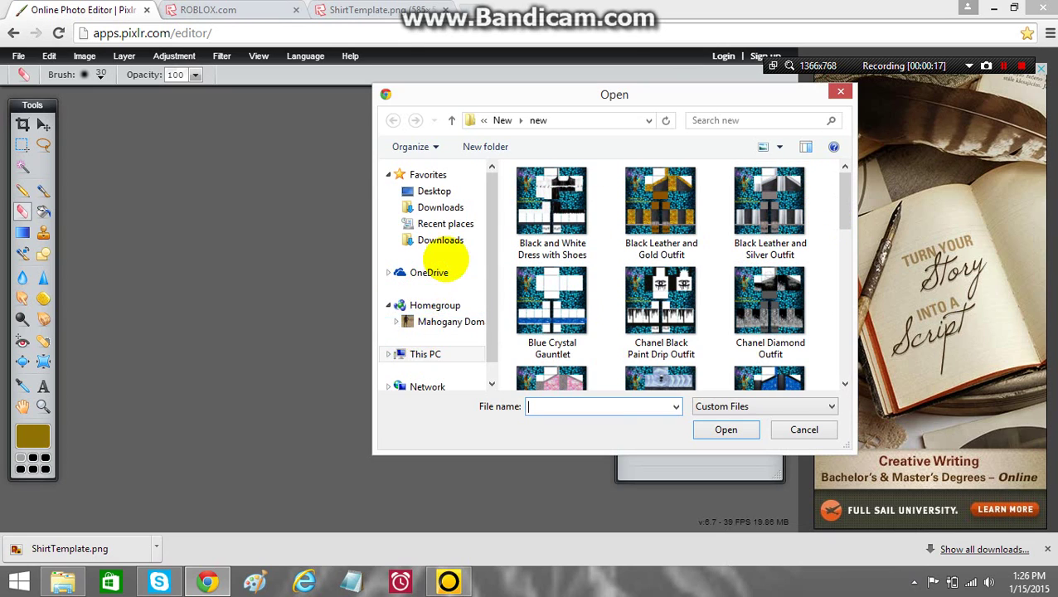
click(419, 315)
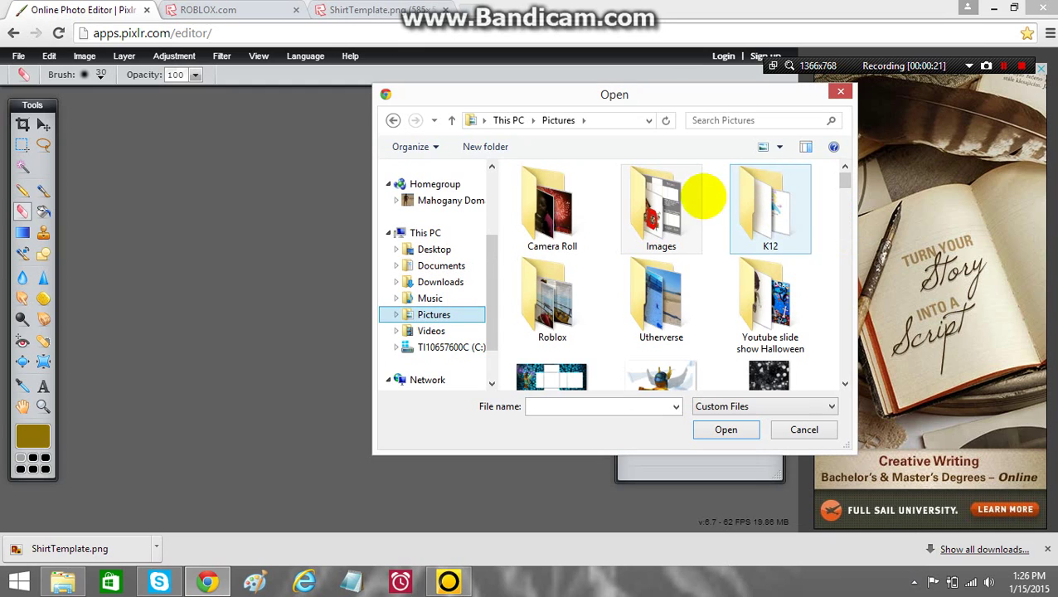
click(668, 214)
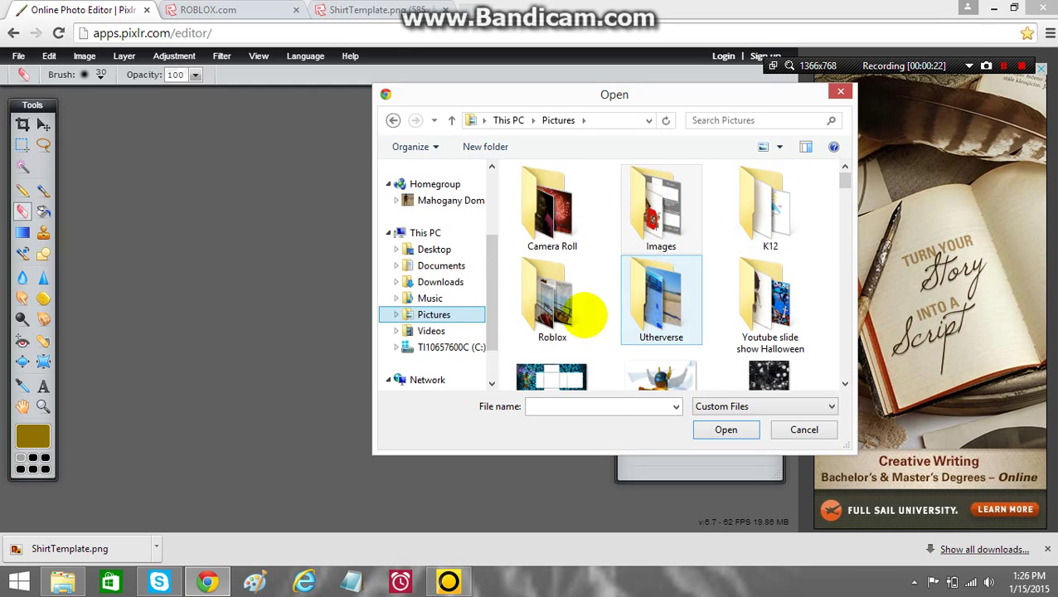
double_click(651, 212)
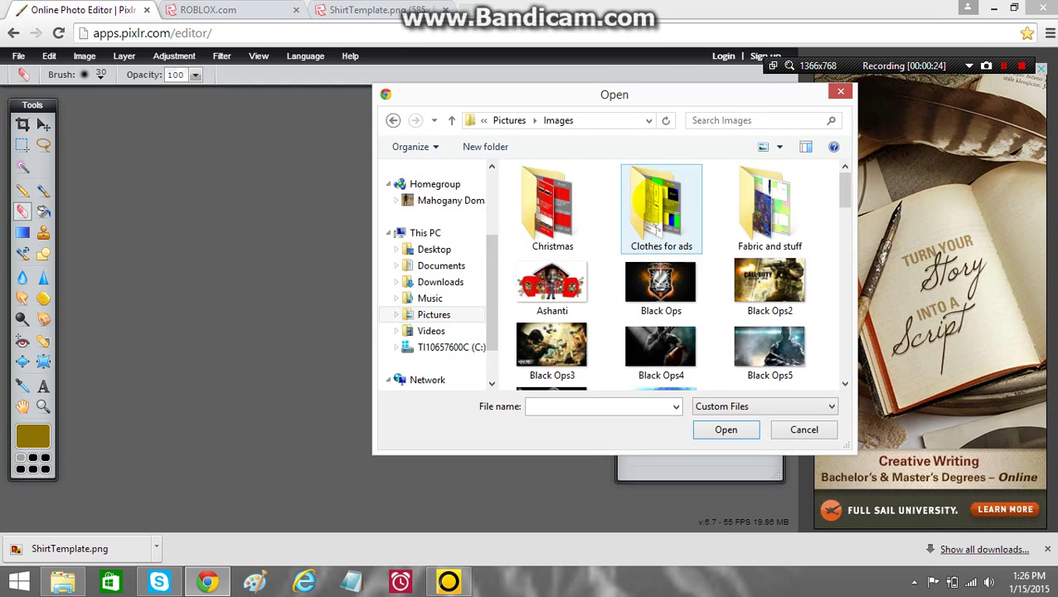
drag(844, 184, 837, 358)
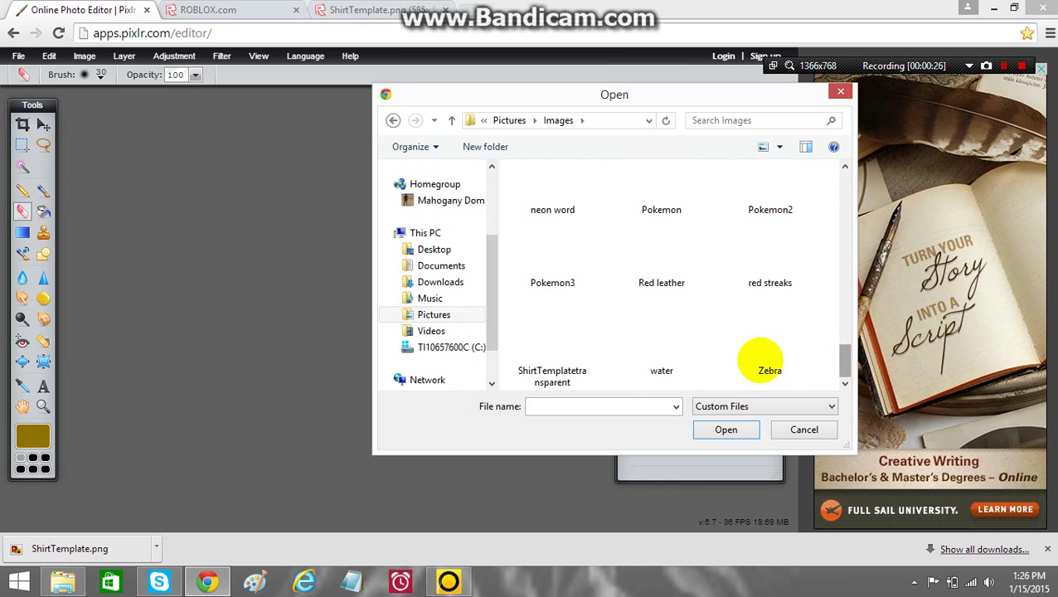
click(567, 348)
click(722, 429)
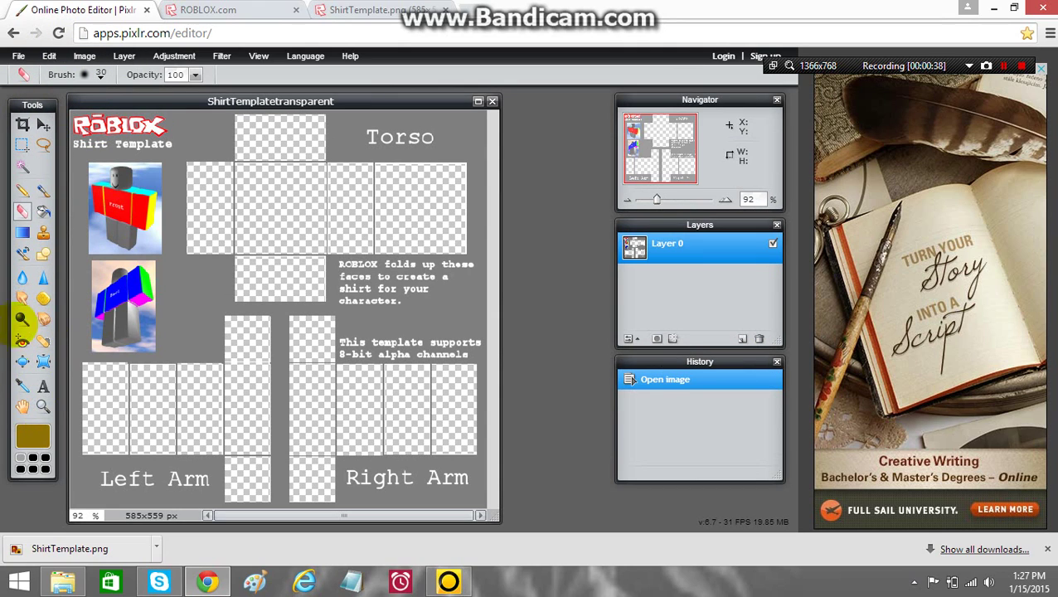
- Draw a filled black rectangle bar across the template just above the arm panels
click(43, 254)
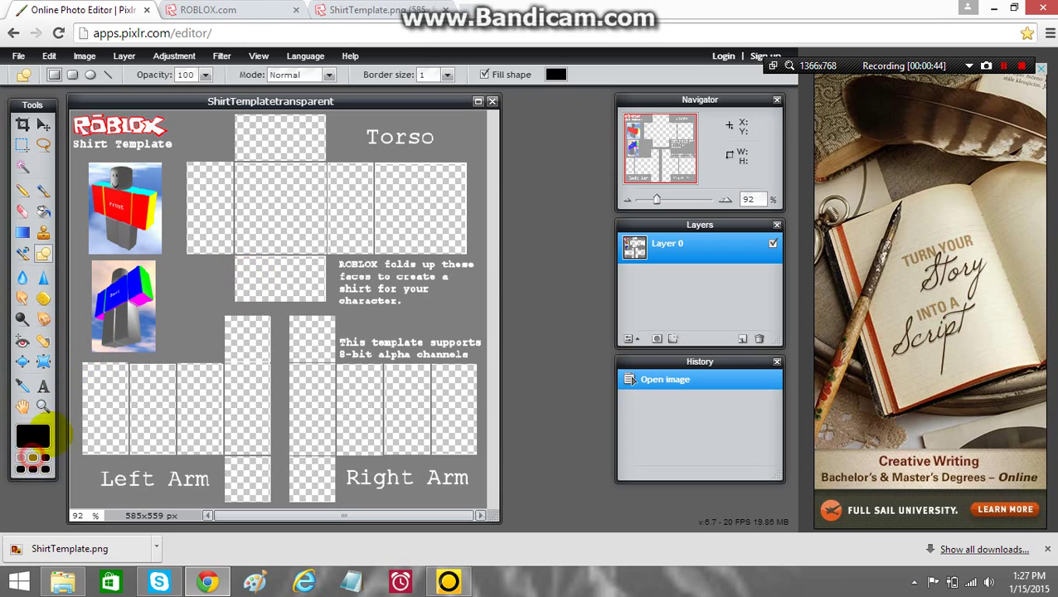
click(77, 359)
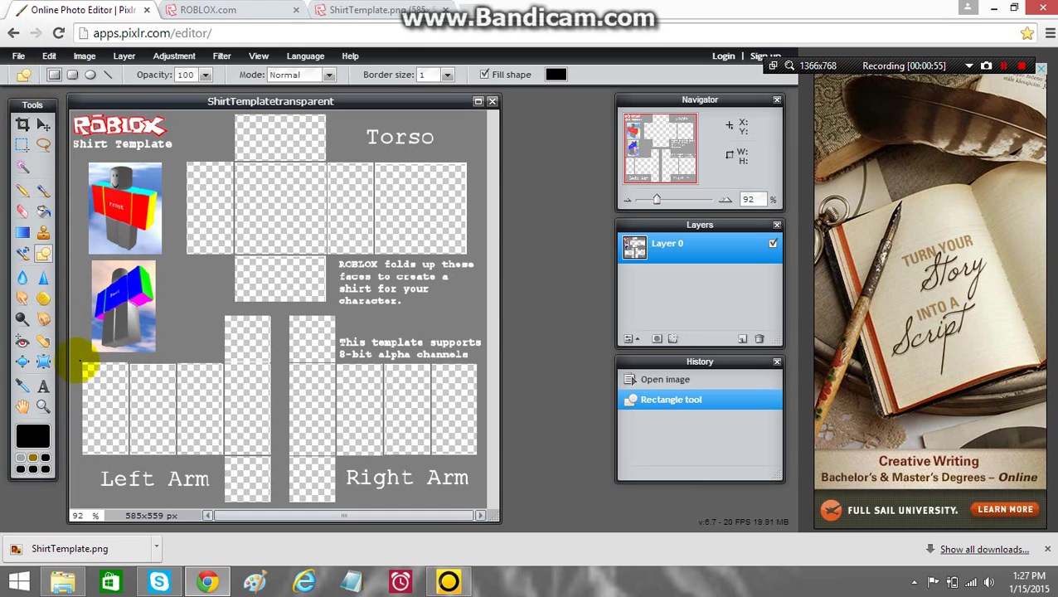
drag(79, 362, 507, 383)
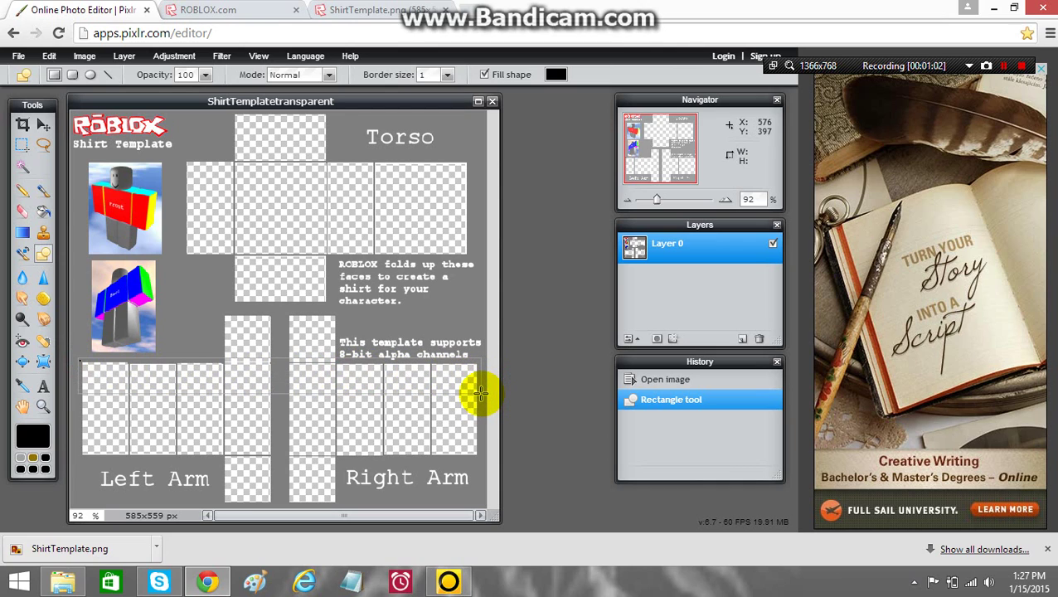
mouse_move(479, 393)
mouse_down()
mouse_move(468, 446)
mouse_move(480, 390)
mouse_up()
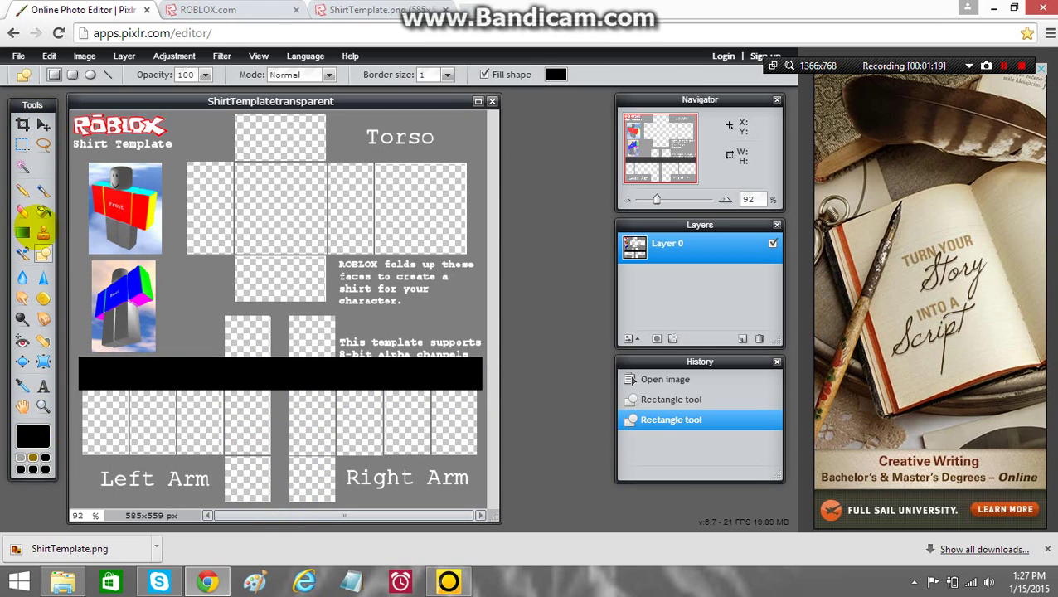
- Paint-bucket fill the torso front, side, top and back panels black
click(43, 211)
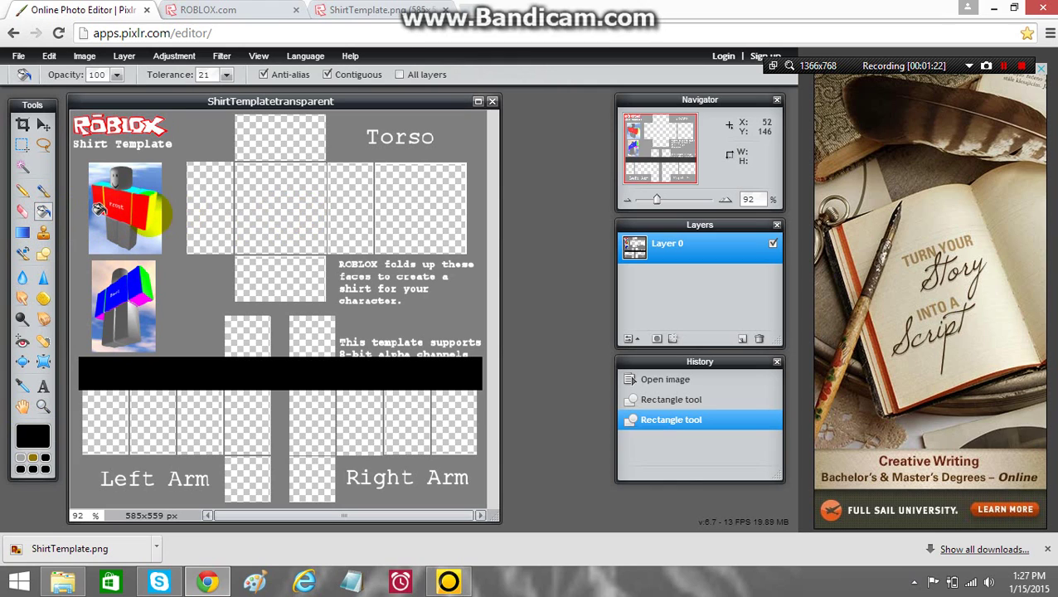
click(238, 187)
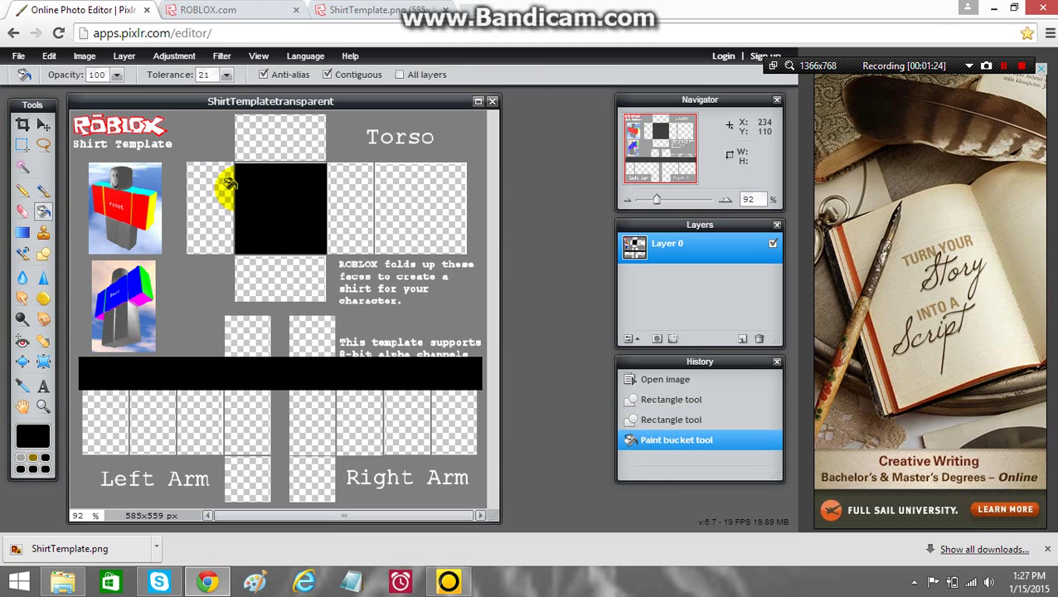
click(205, 184)
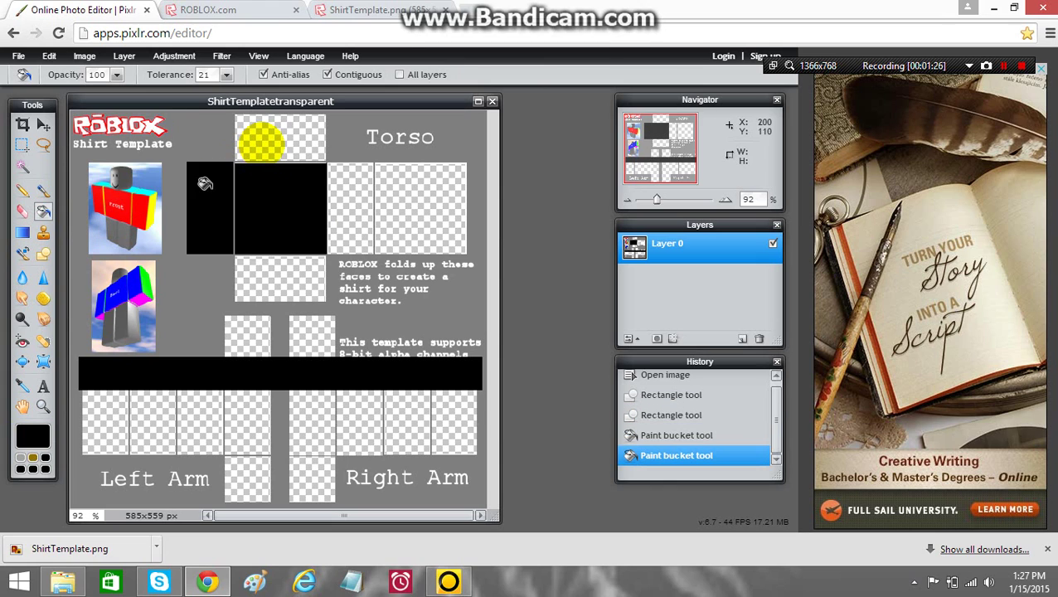
click(254, 141)
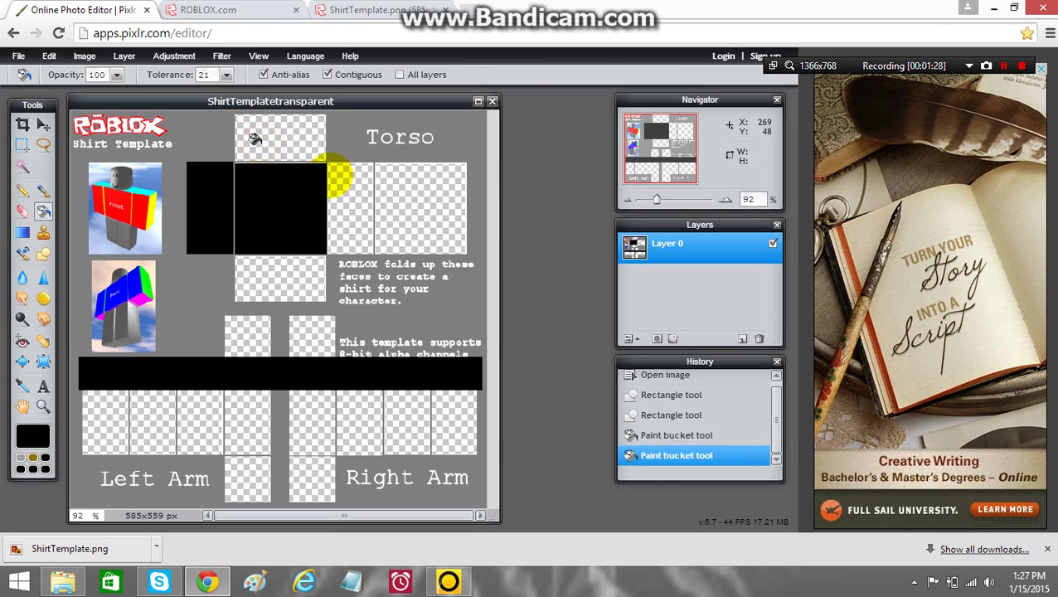
click(373, 209)
click(388, 203)
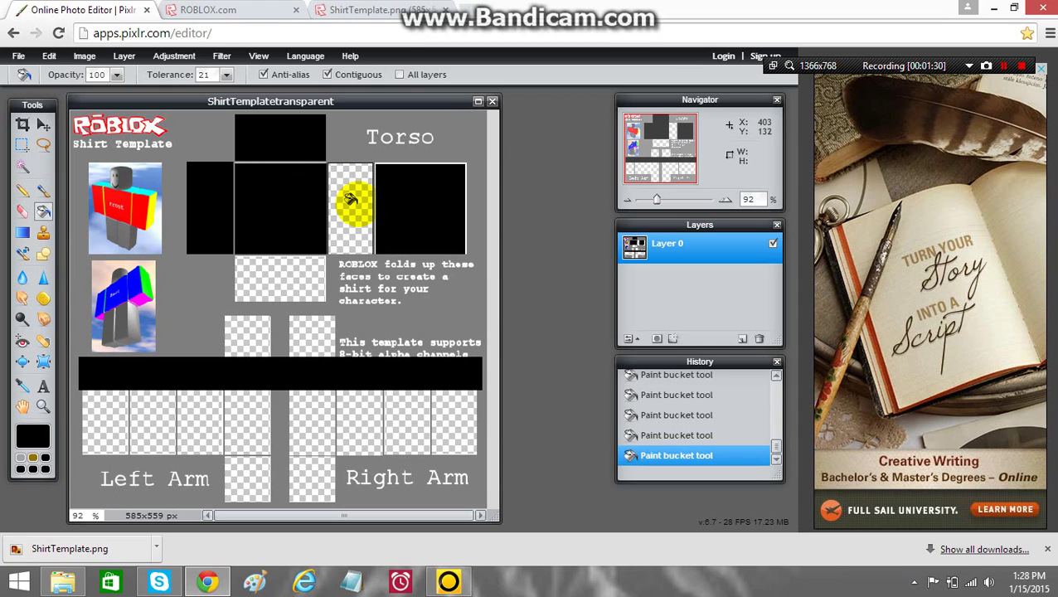
click(350, 199)
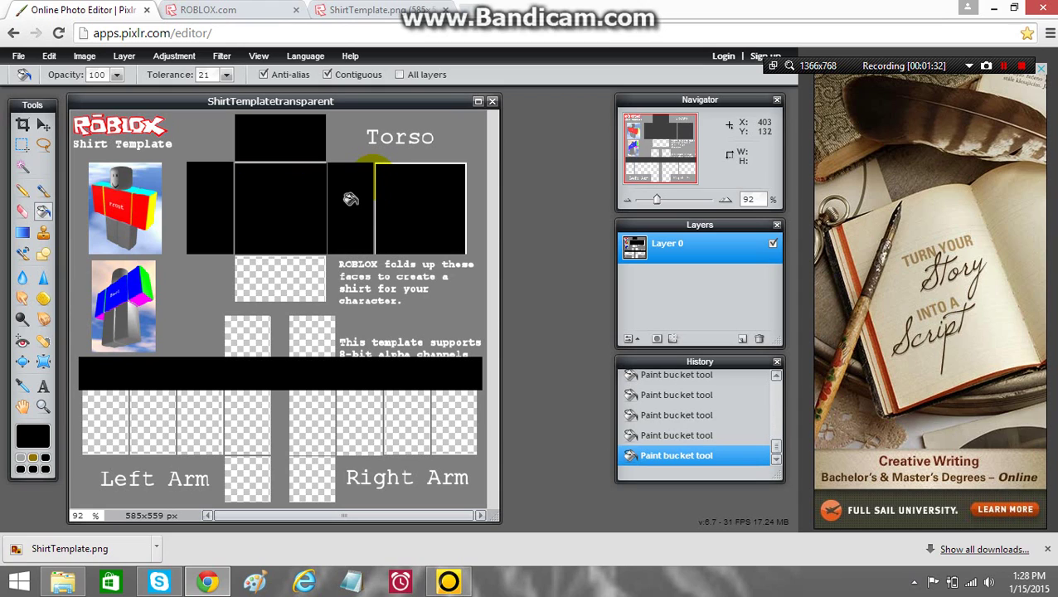
click(372, 161)
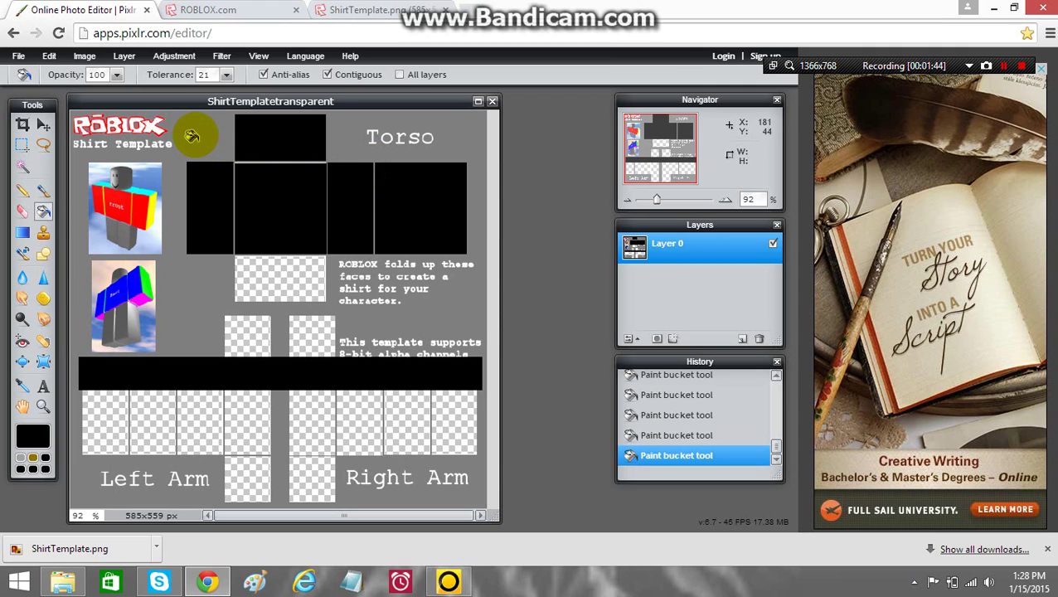
click(271, 157)
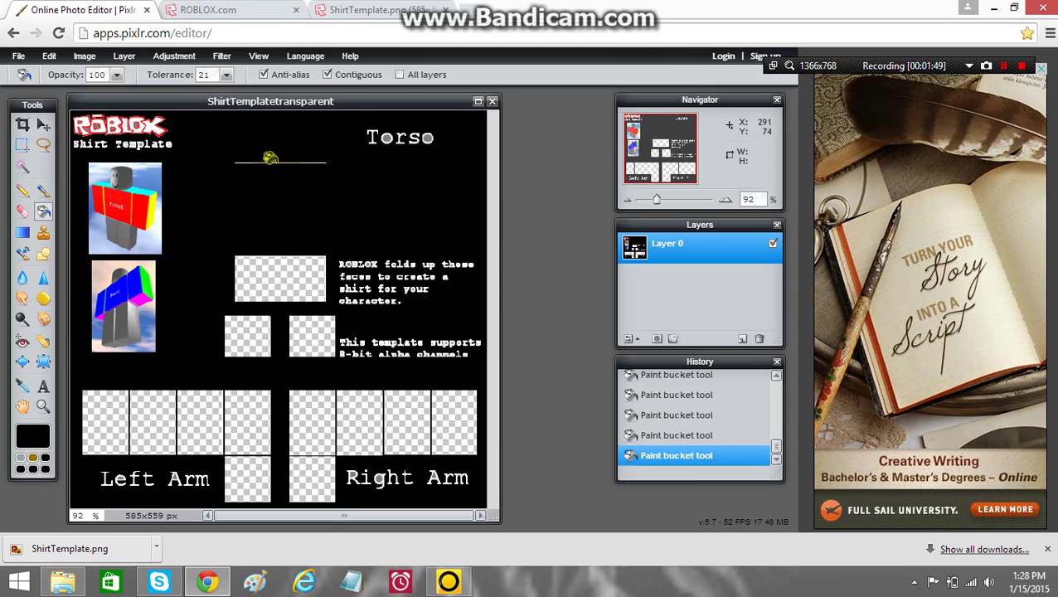
- Undo the accidental background fill, then fill the squares below the torso black
click(49, 55)
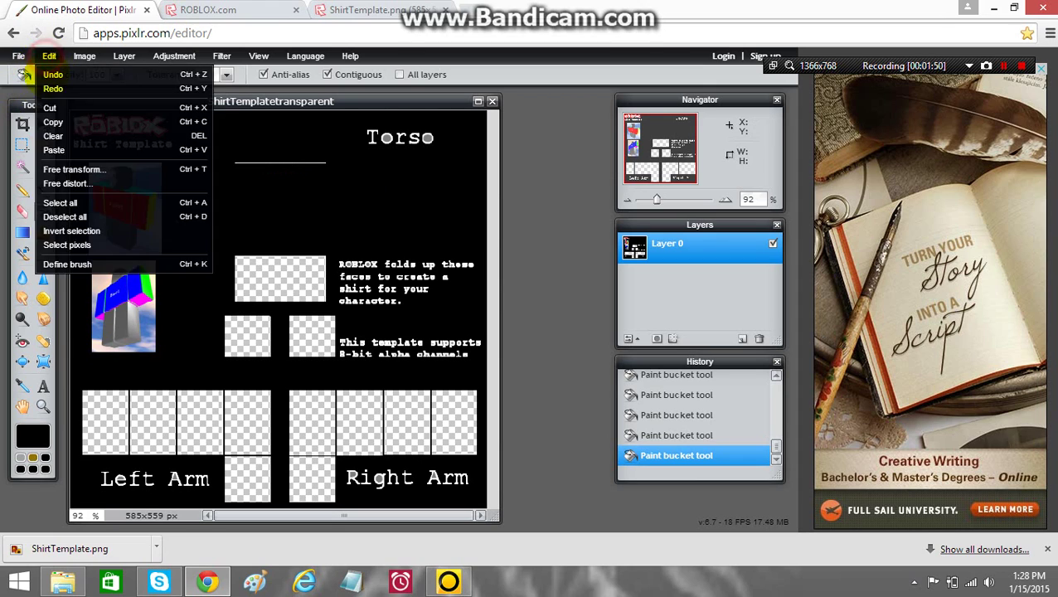
click(48, 73)
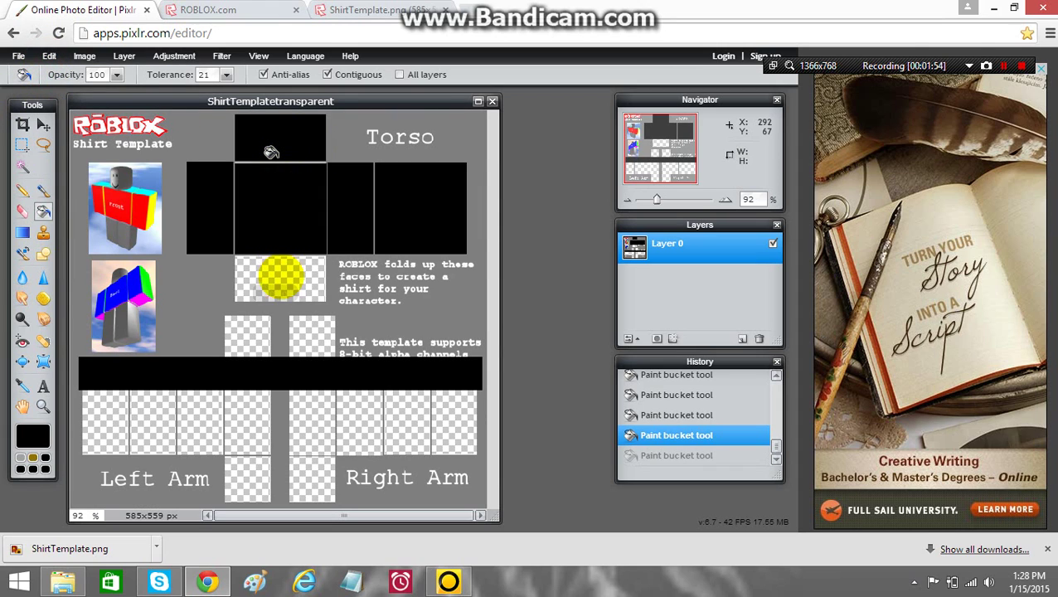
click(273, 283)
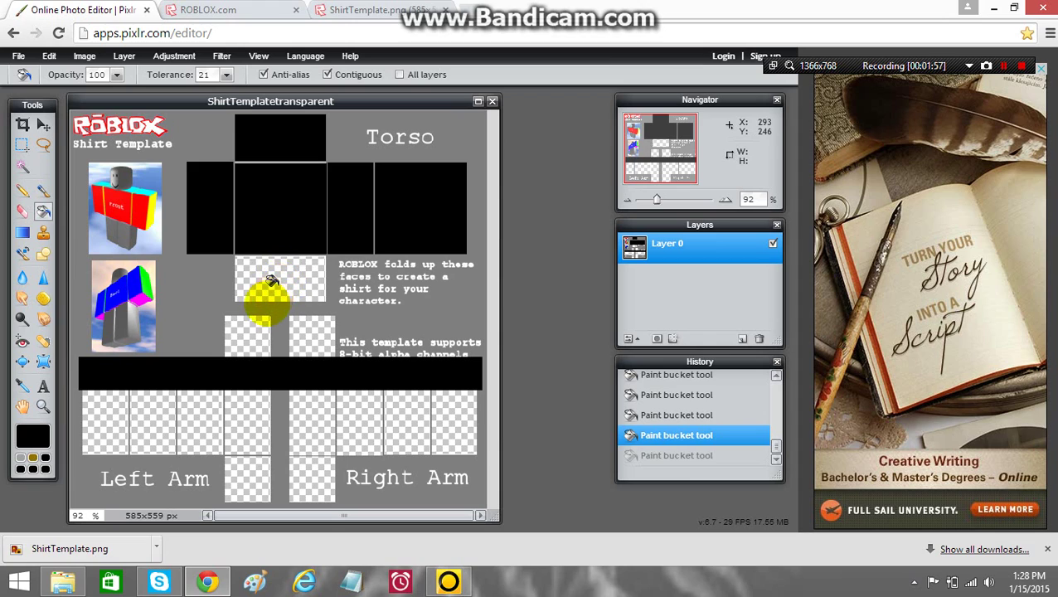
click(249, 328)
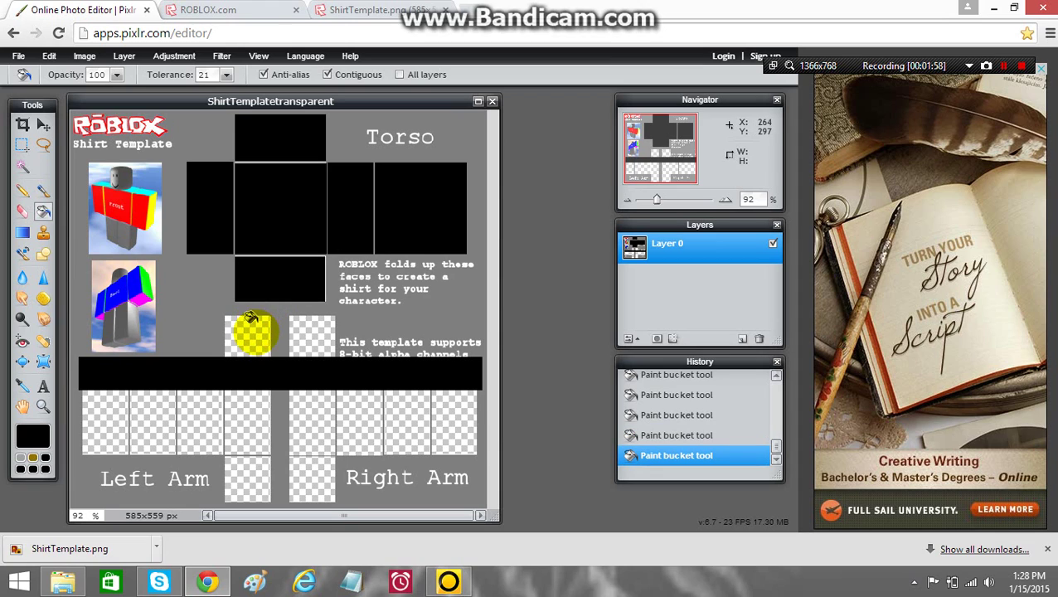
click(303, 322)
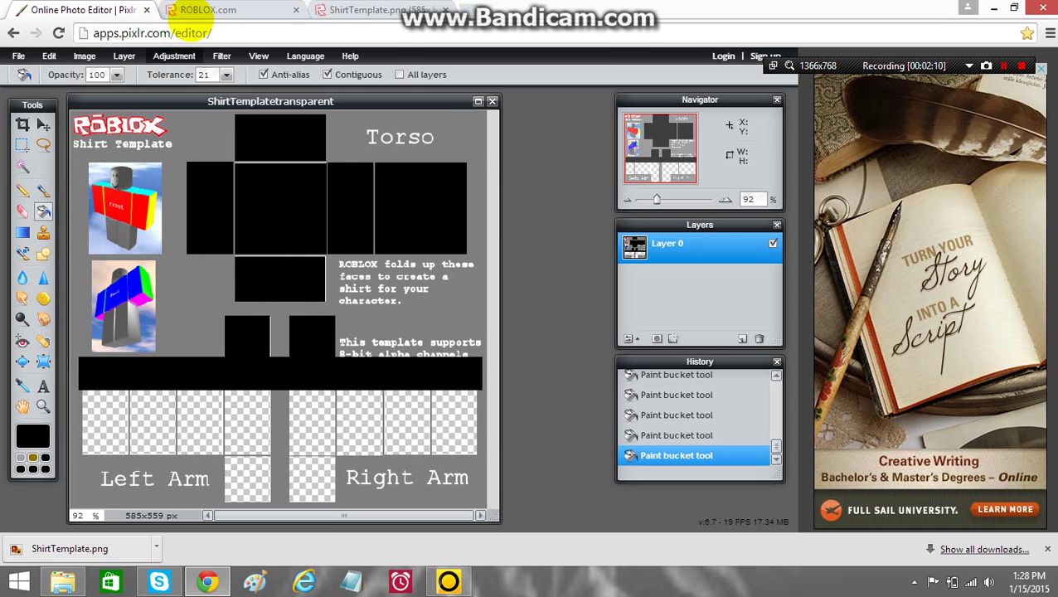
- In a new browser tab, search Google for 'j'
click(469, 12)
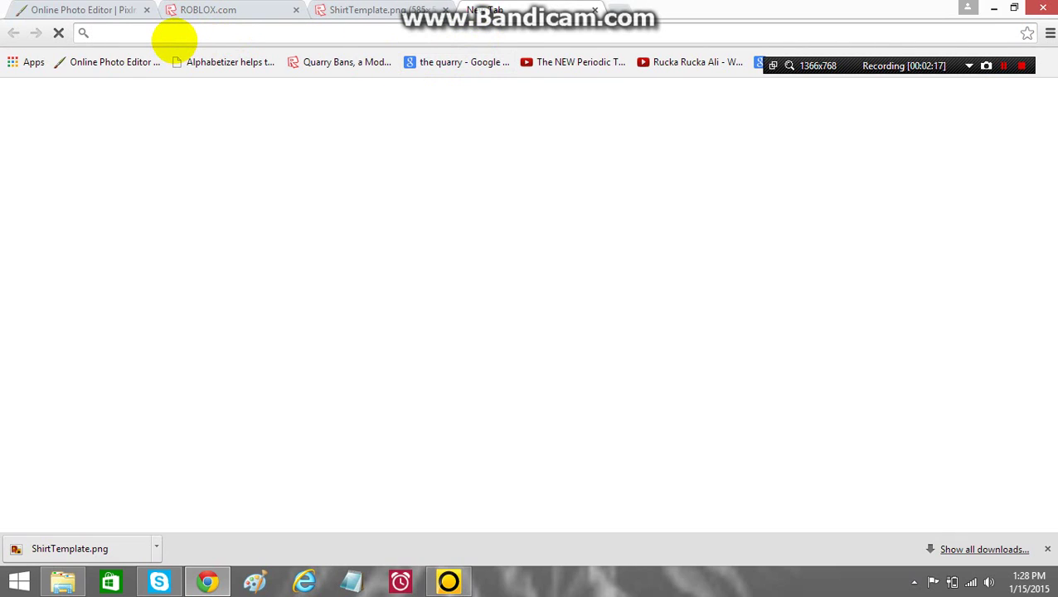
text(g)
key(Return)
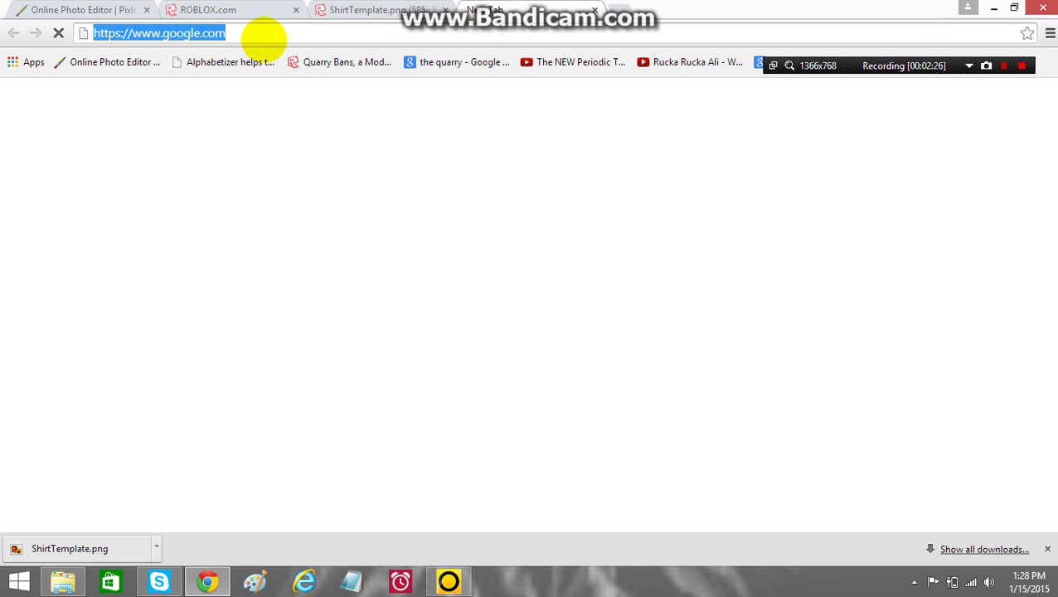
click(260, 34)
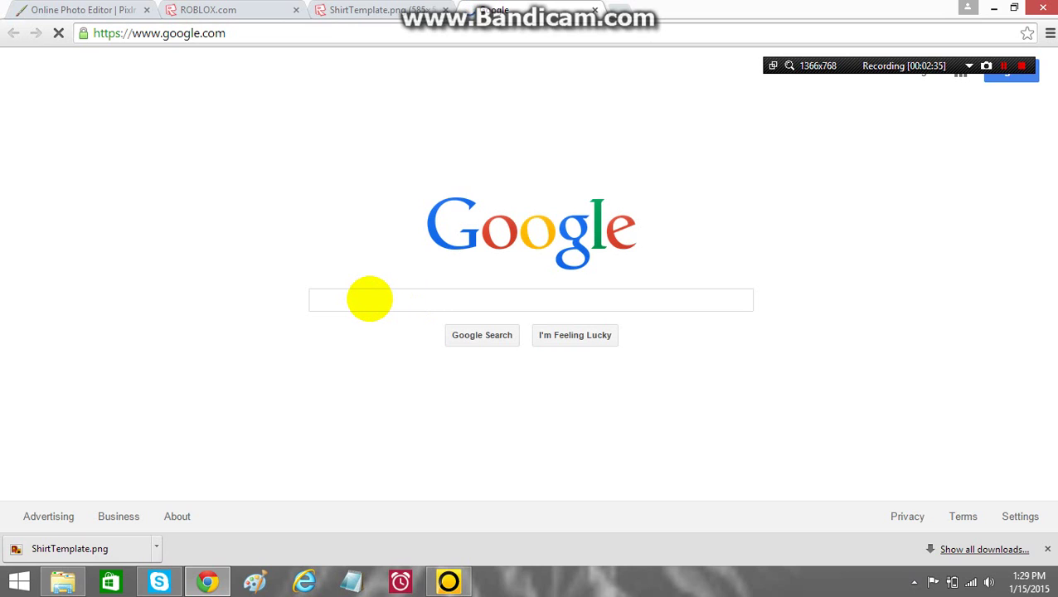
click(370, 299)
text(j)
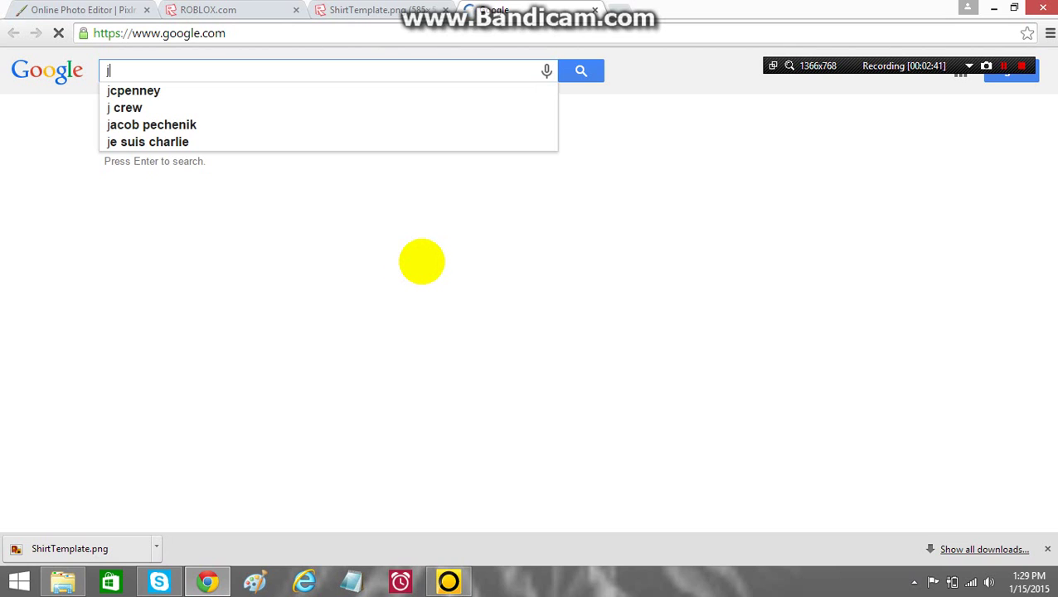
key(Return)
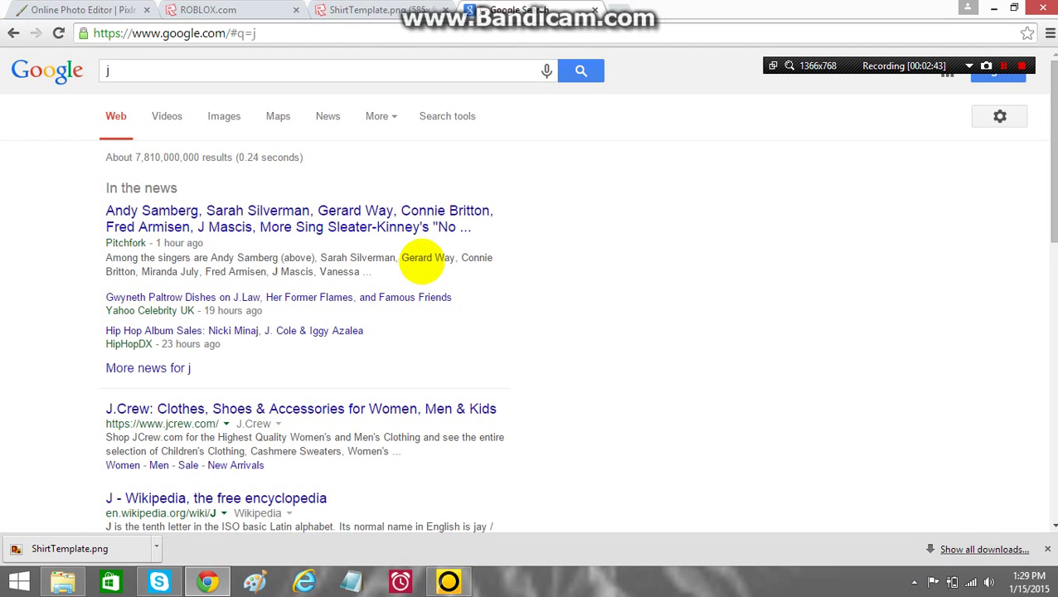
- From the image results, save the Superman J emblem as download (6)
click(166, 116)
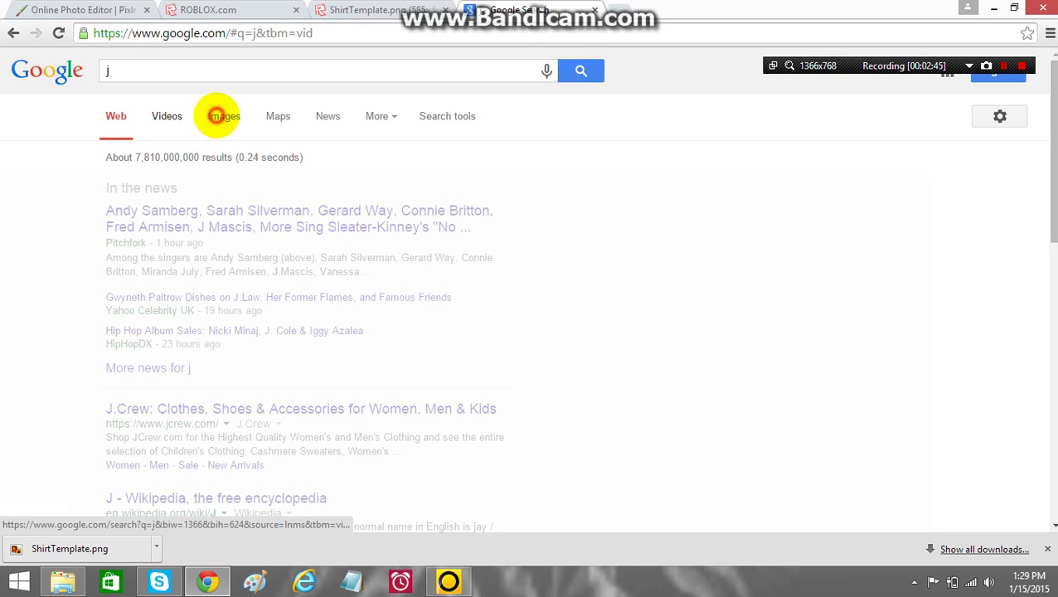
click(224, 116)
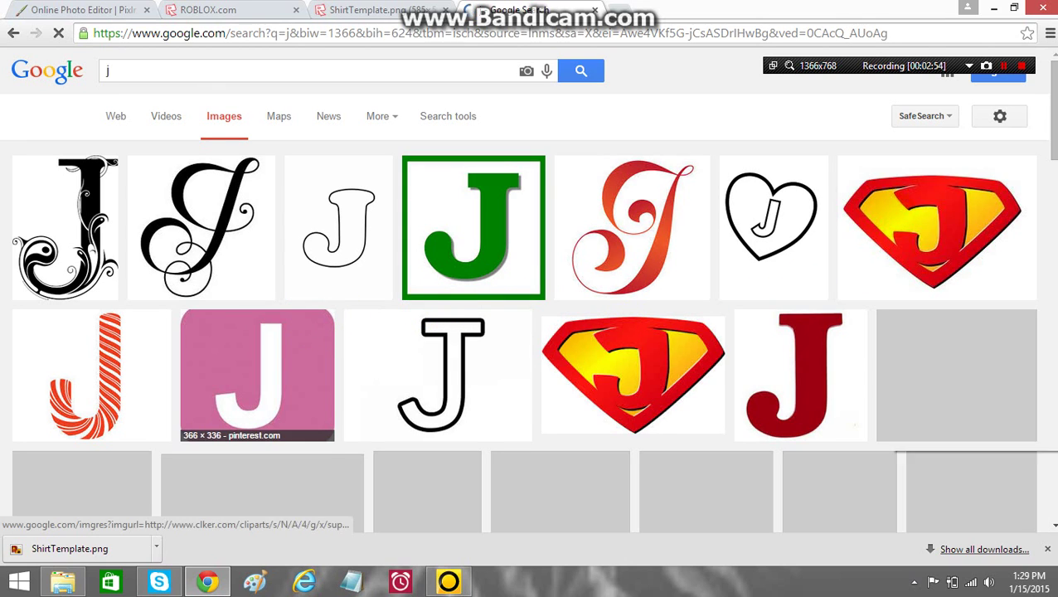
right_click(889, 215)
click(918, 324)
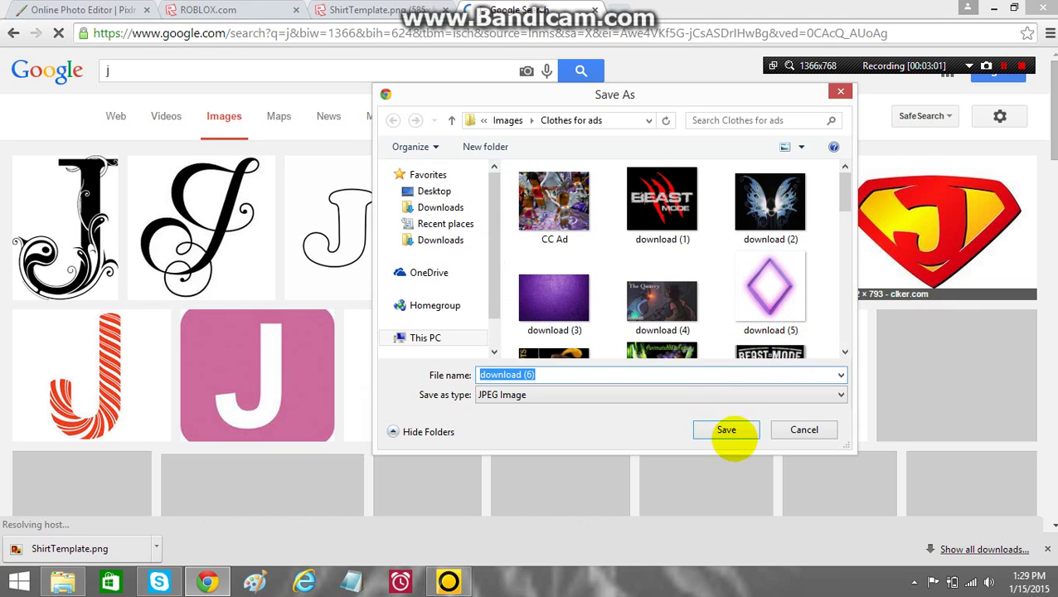
click(727, 430)
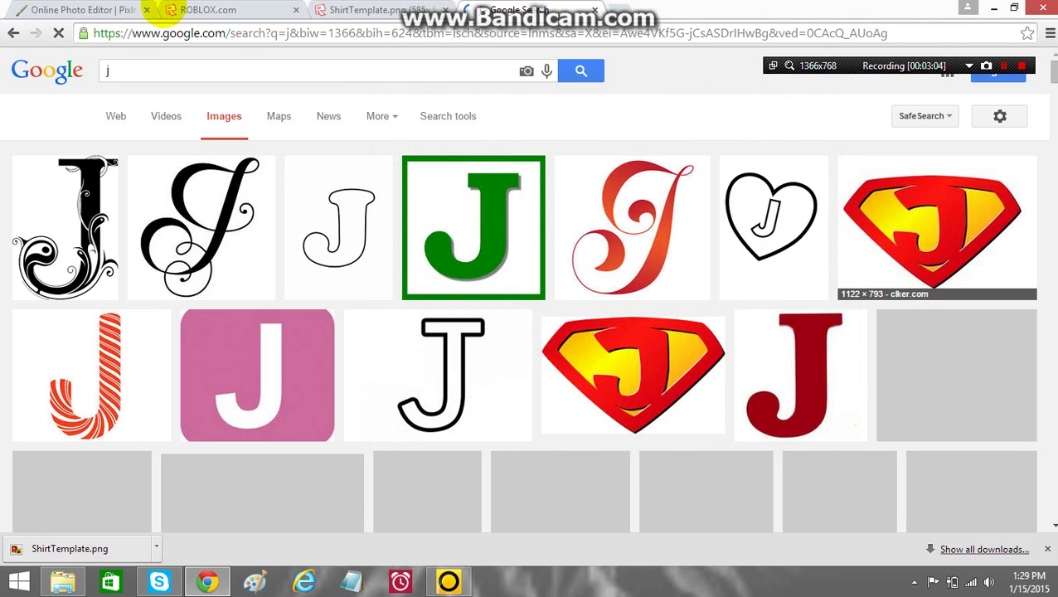
- Open download (6) from the Clothes for ads folder as a new layer
click(73, 9)
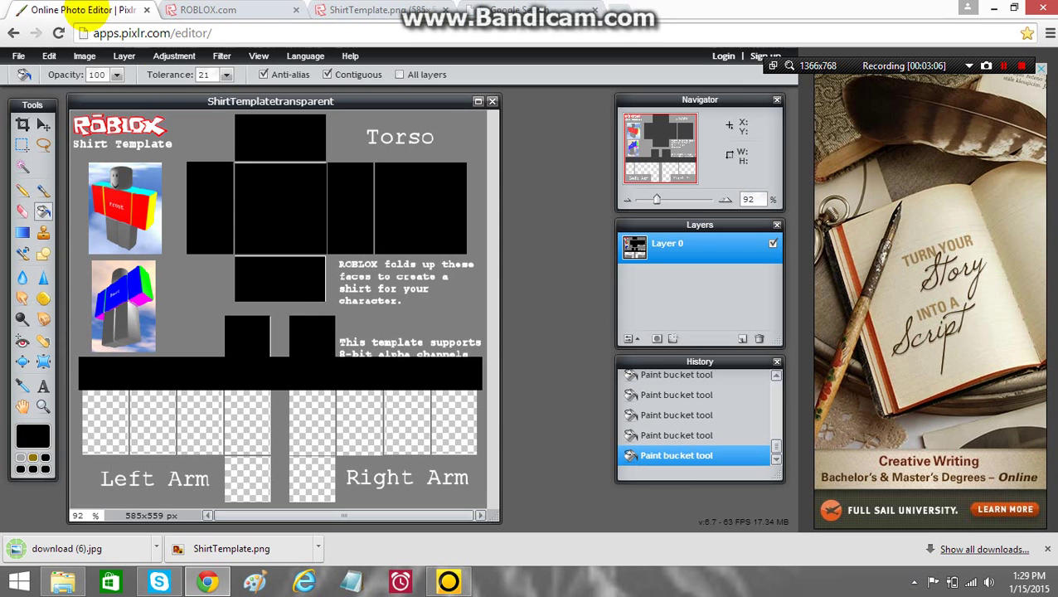
click(126, 55)
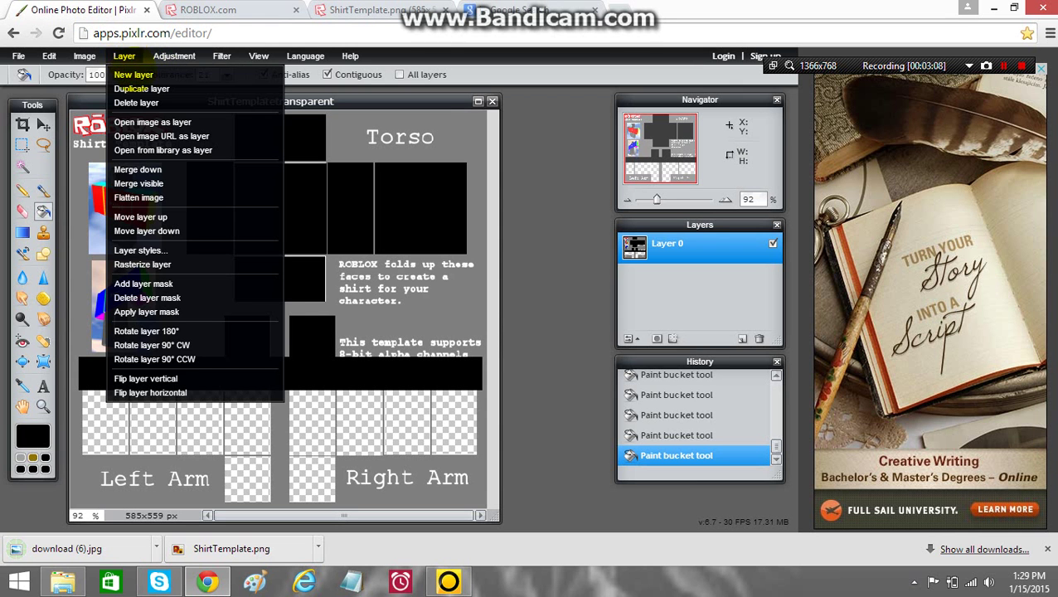
click(145, 122)
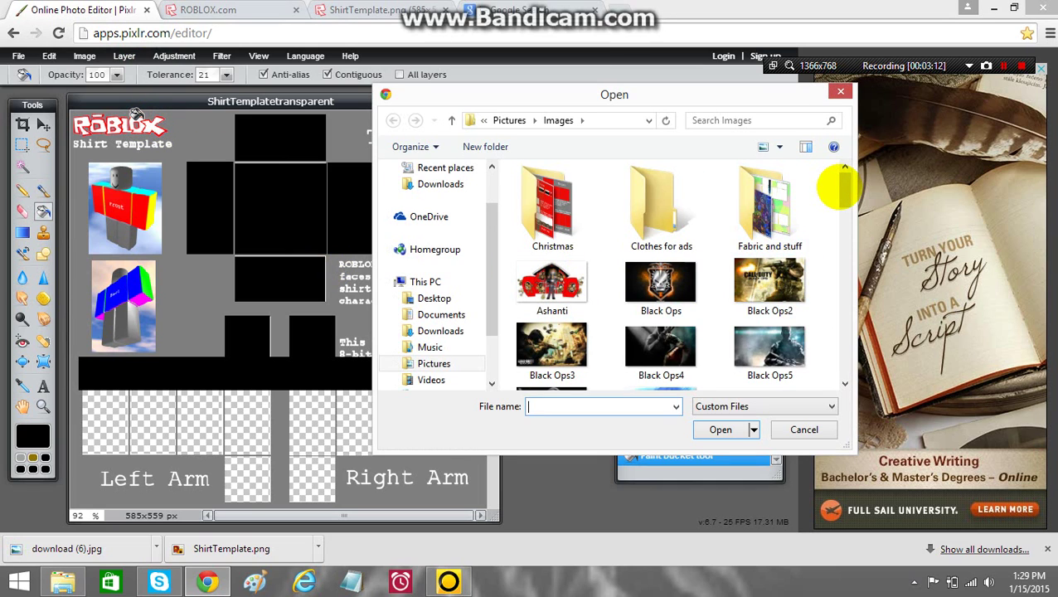
drag(841, 189, 819, 310)
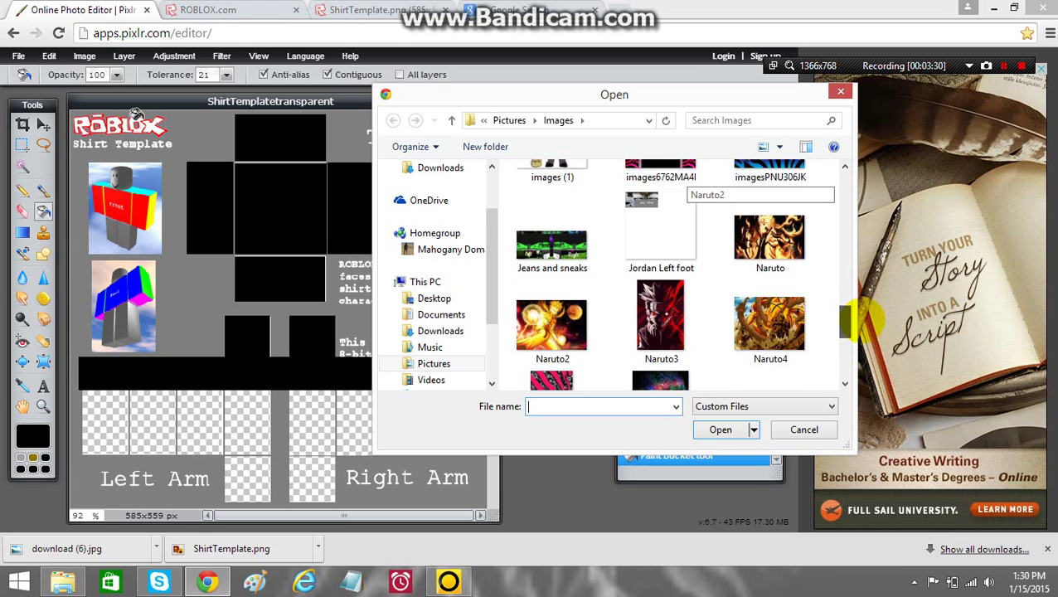
drag(844, 332, 843, 175)
click(638, 185)
double_click(638, 189)
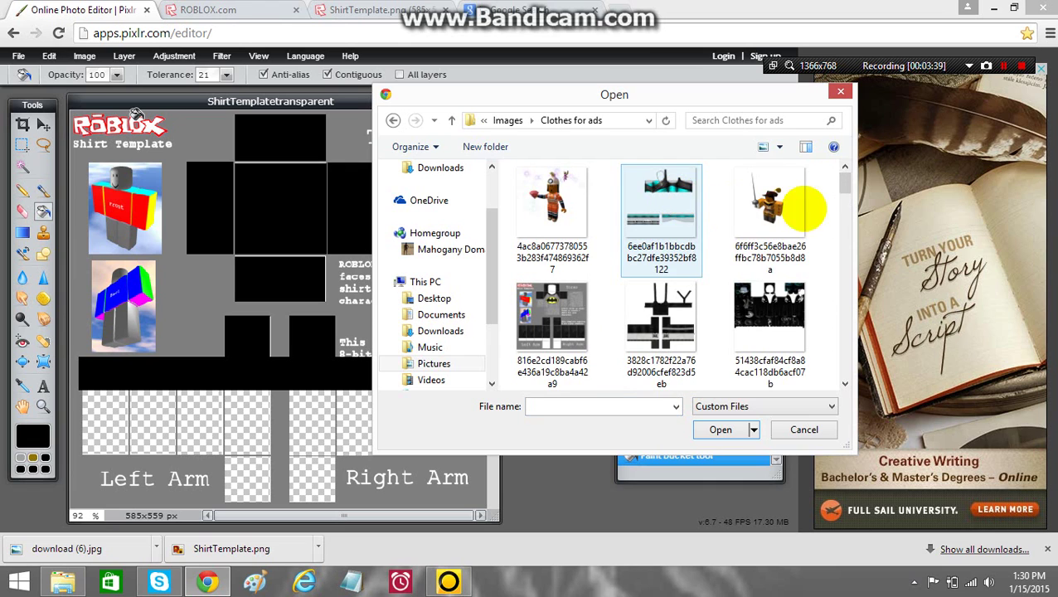
drag(843, 184, 832, 244)
click(770, 228)
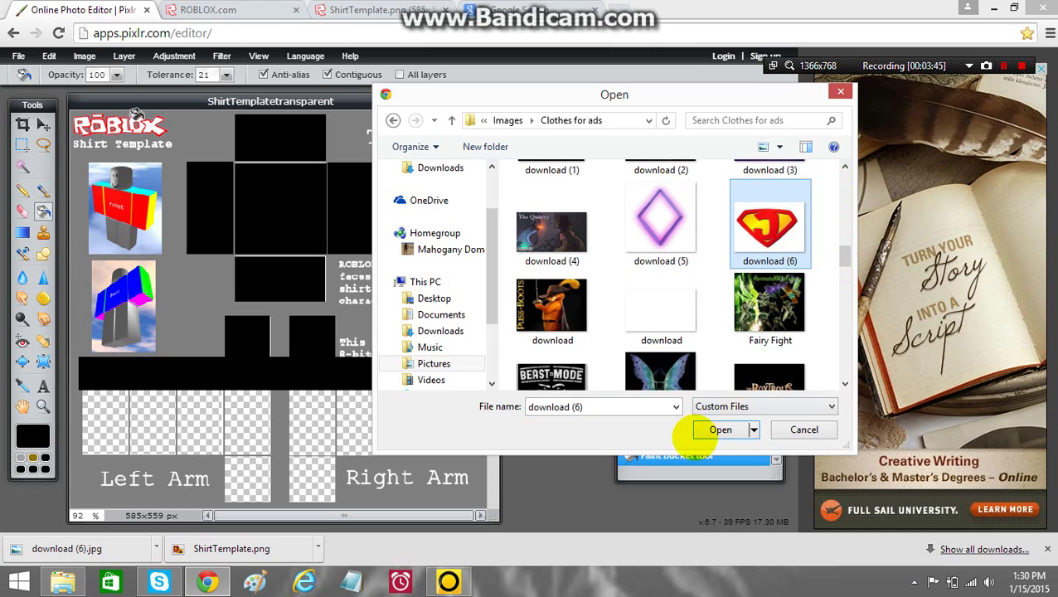
click(715, 429)
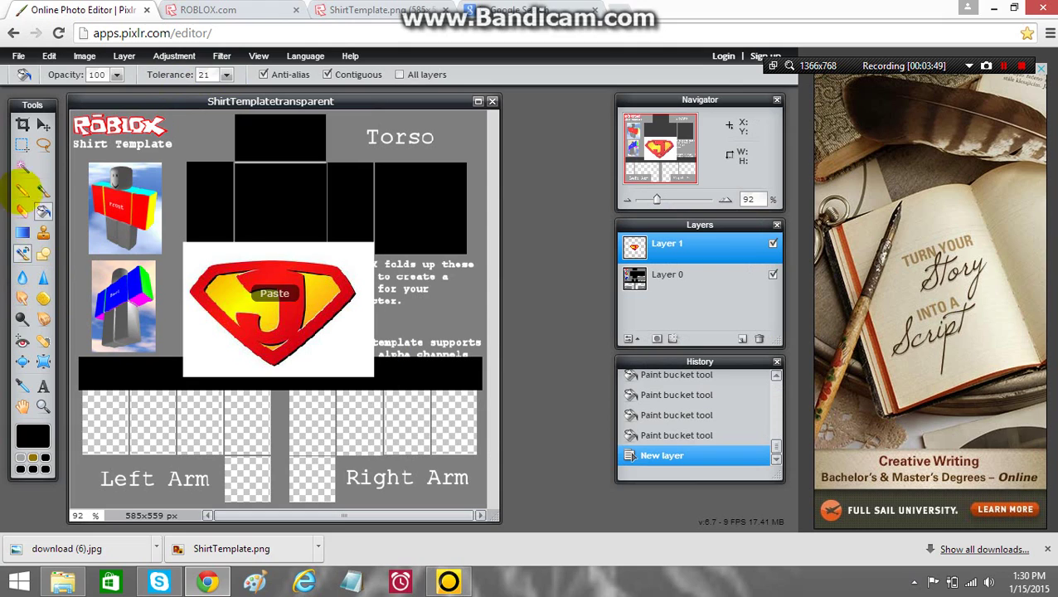
- Magic-wand select the emblem's white background, clear it, and deselect
click(22, 165)
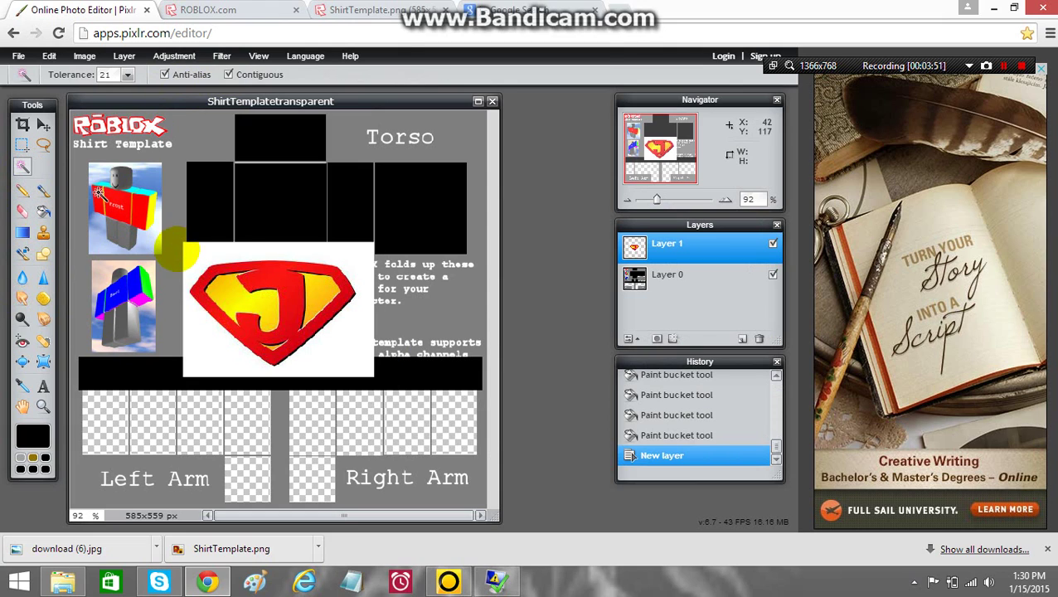
click(199, 259)
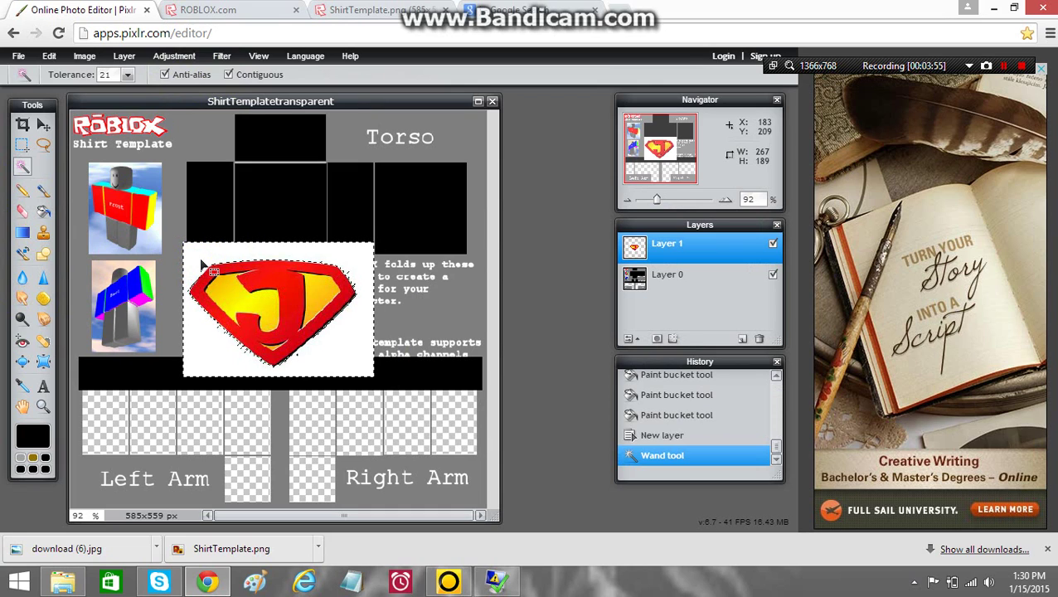
click(331, 259)
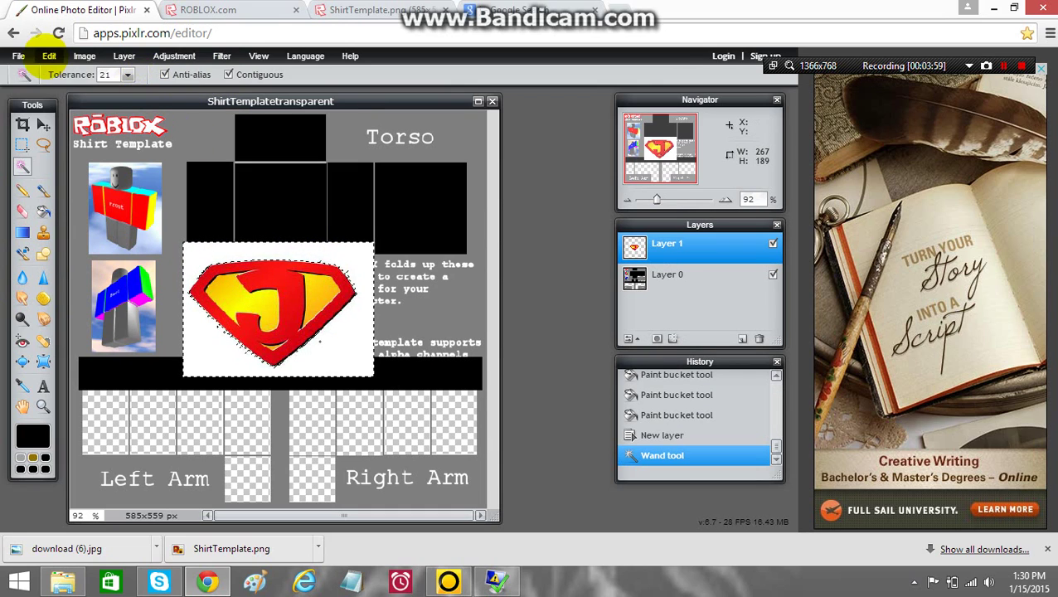
click(49, 56)
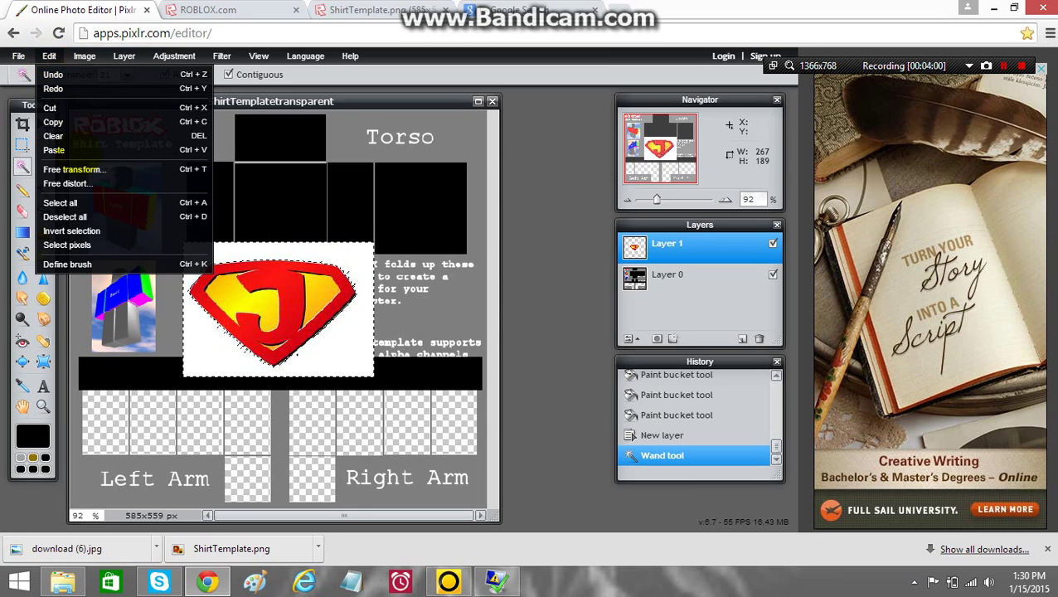
click(68, 136)
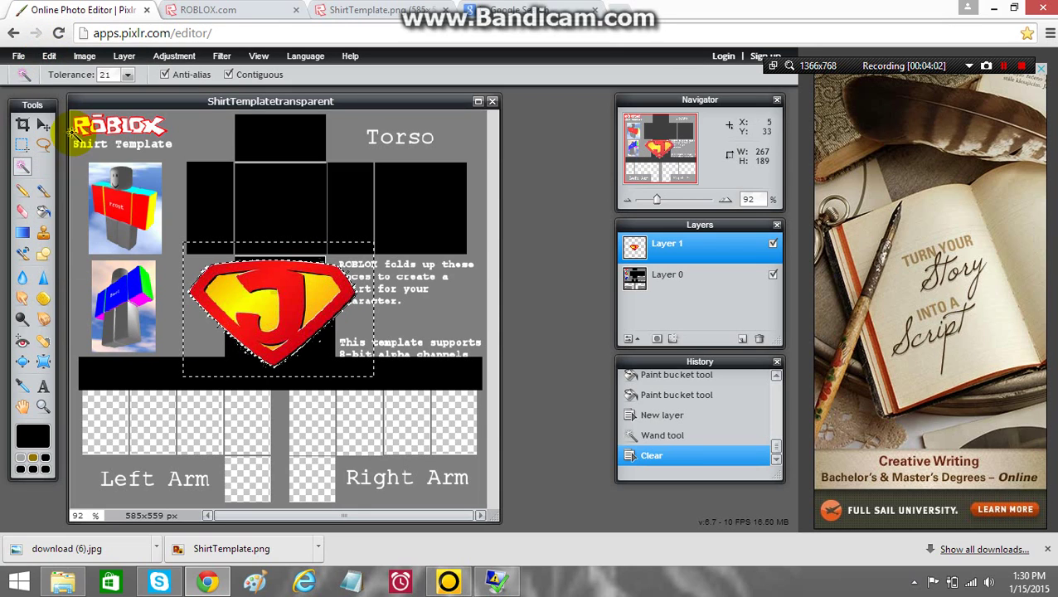
click(160, 263)
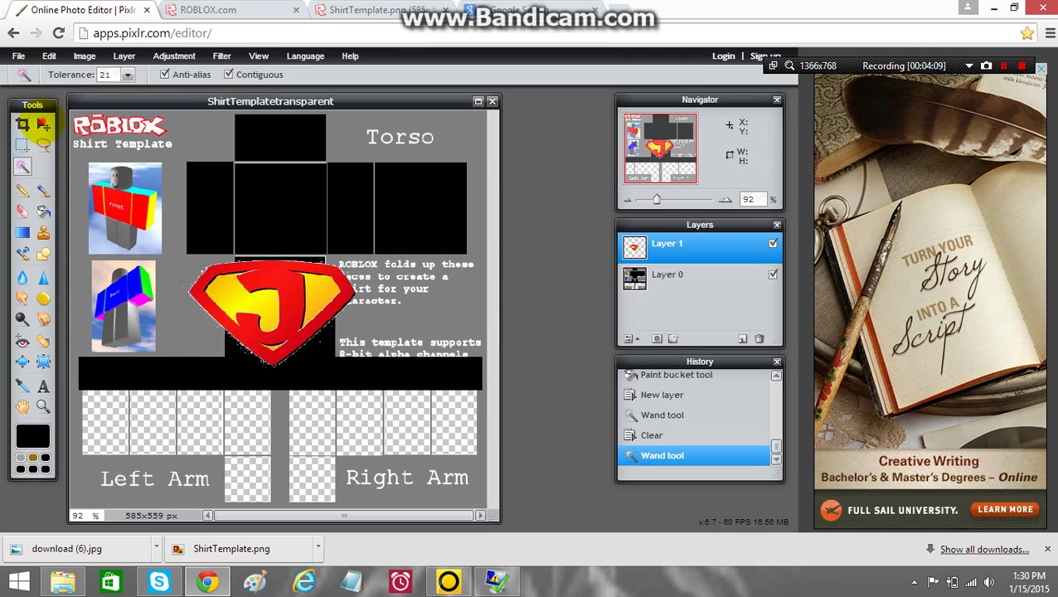
- Free-transform the J emblem smaller, position it on the torso front square, and apply
click(43, 125)
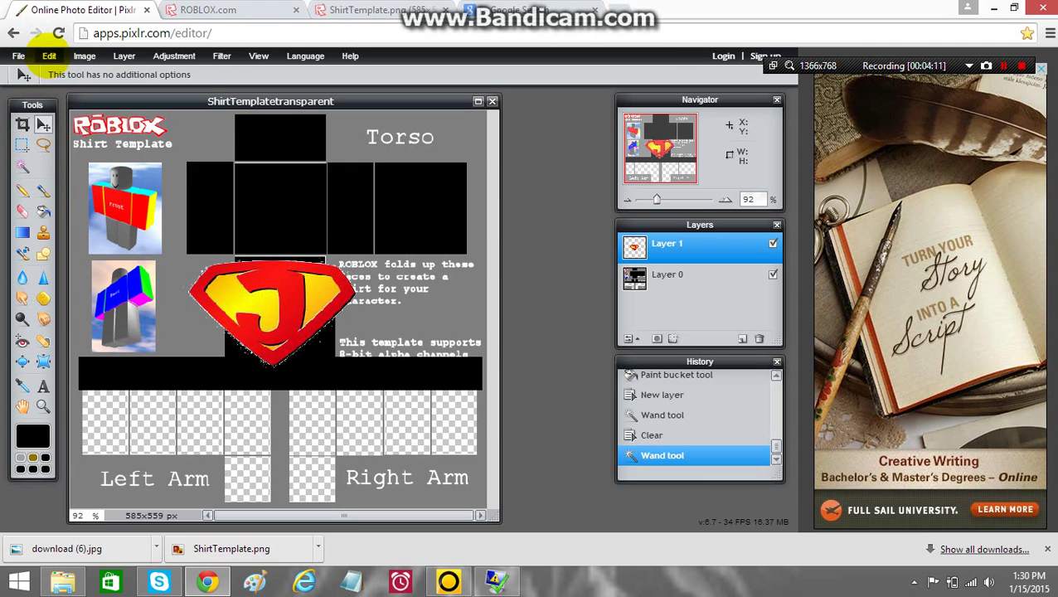
click(43, 53)
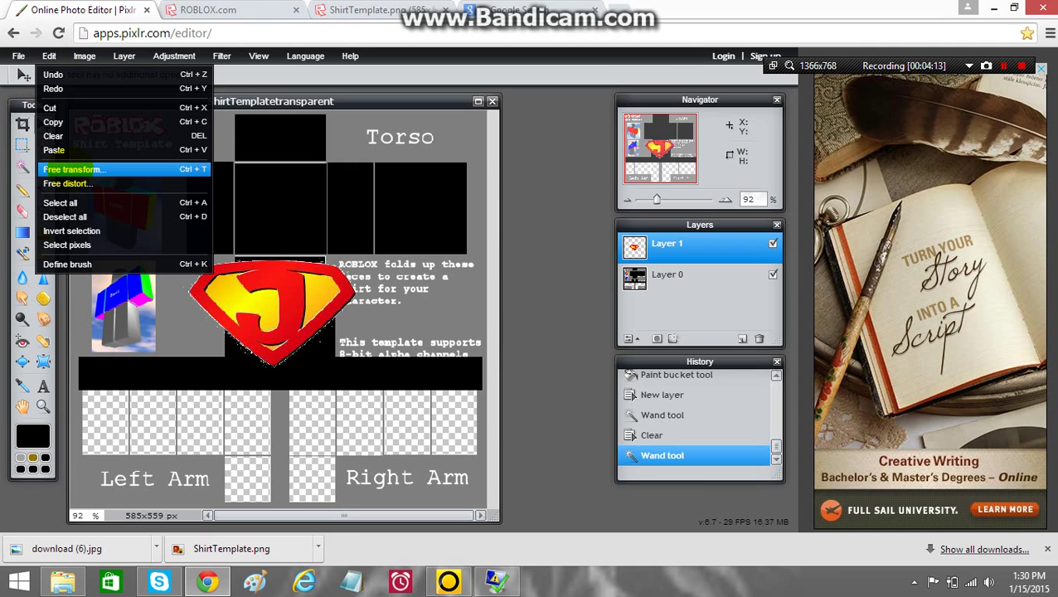
click(73, 169)
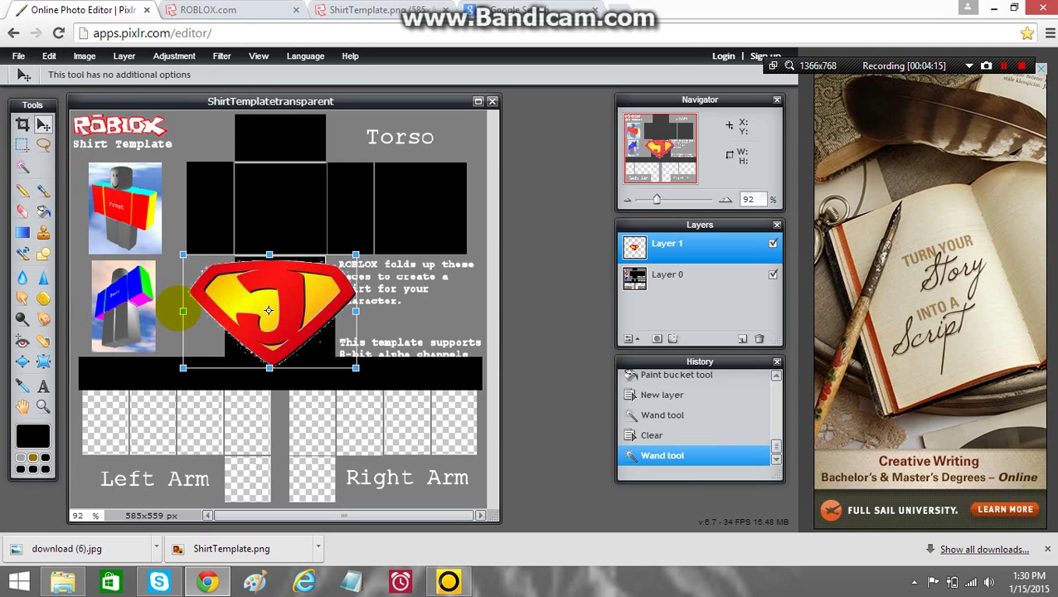
drag(179, 310, 202, 327)
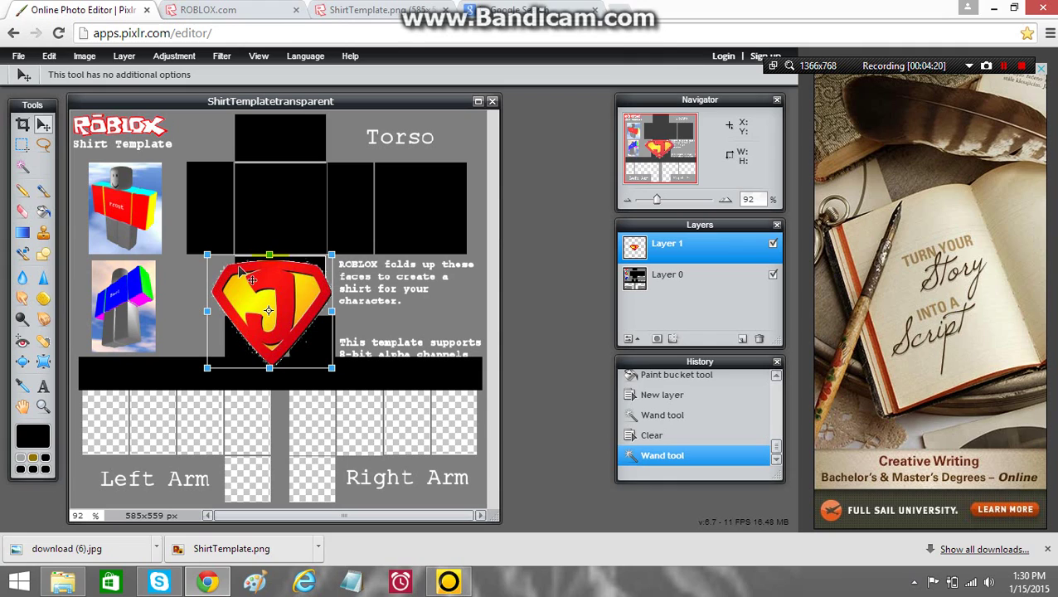
drag(269, 251, 269, 265)
drag(282, 305, 287, 213)
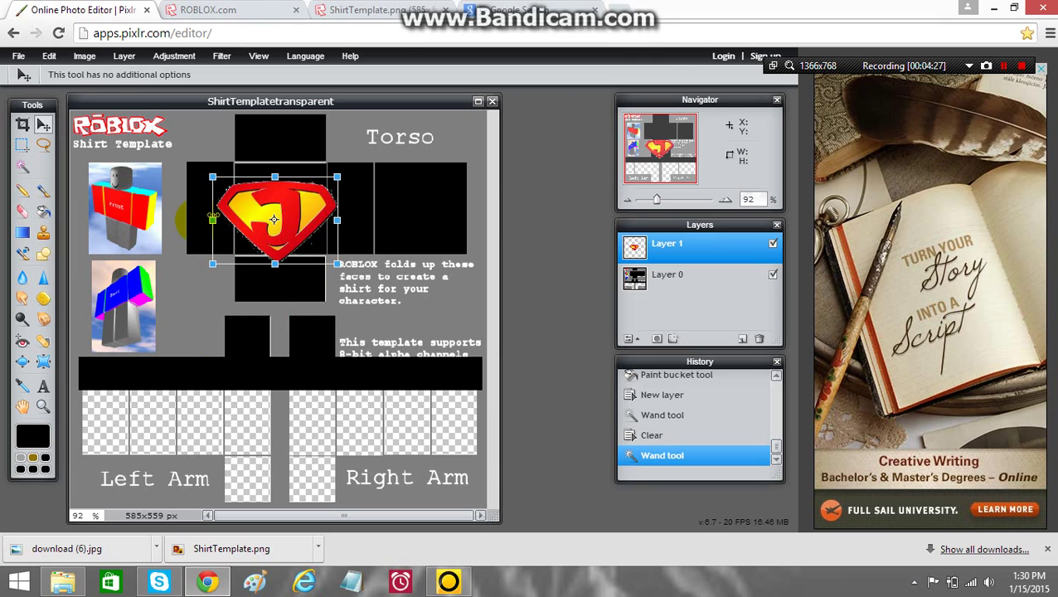
drag(210, 218, 228, 220)
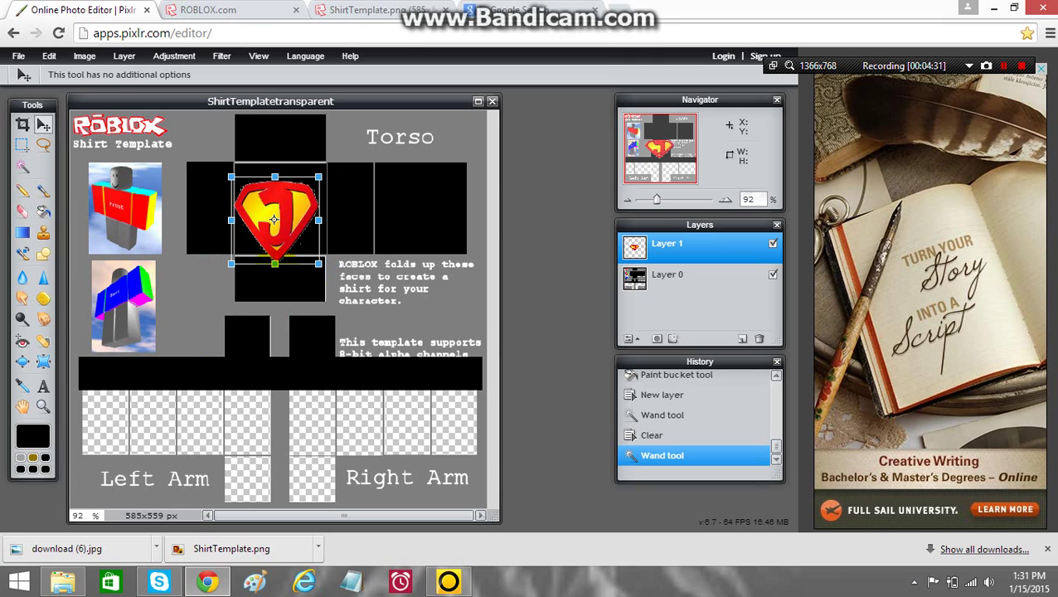
drag(275, 267, 281, 233)
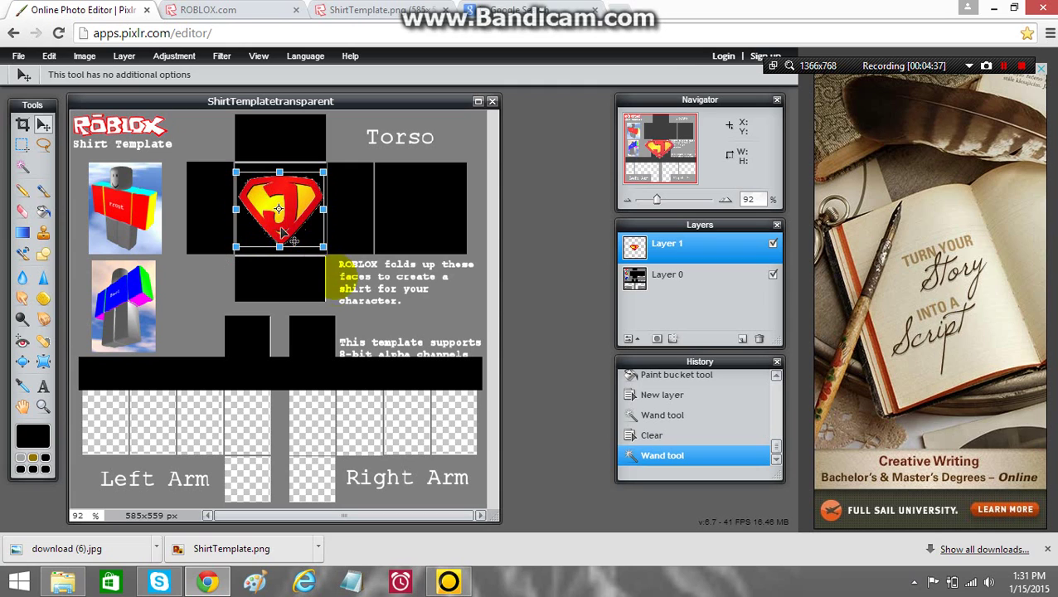
click(364, 310)
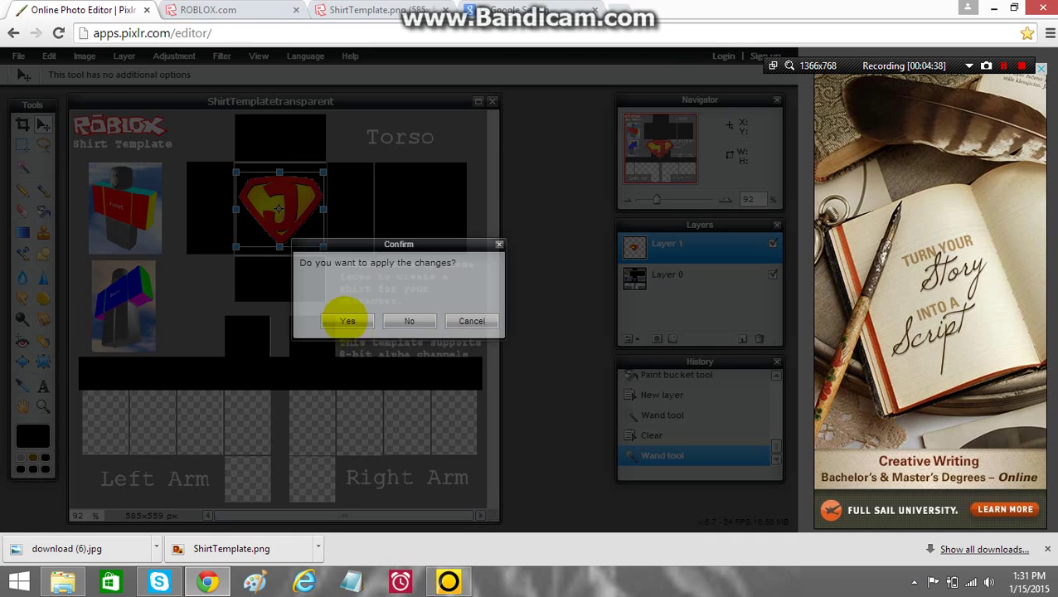
click(348, 320)
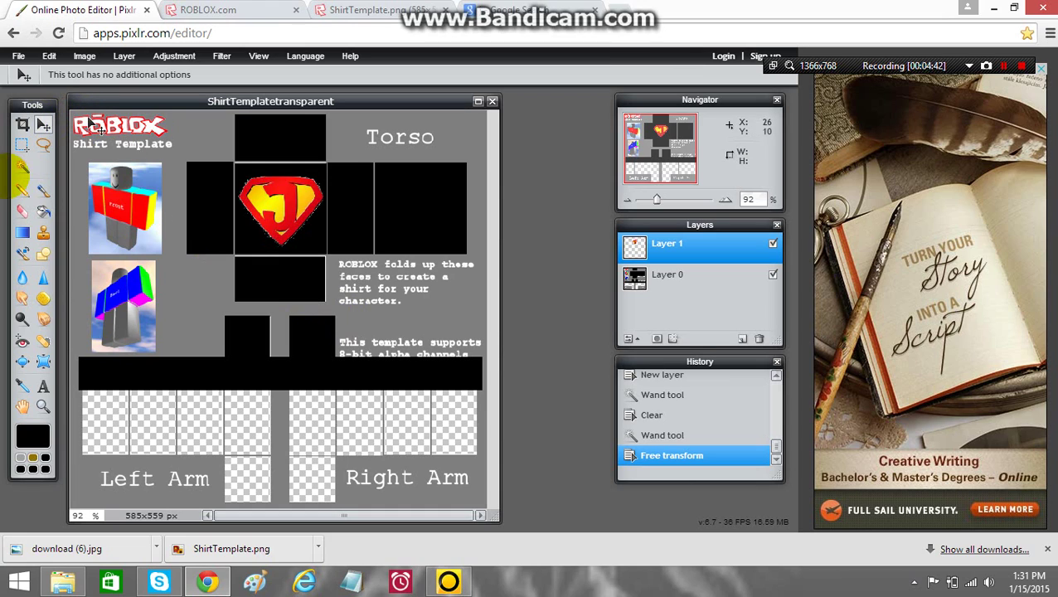
- Erase the stray mark beside the J logo, then make Layer 0 active
click(23, 210)
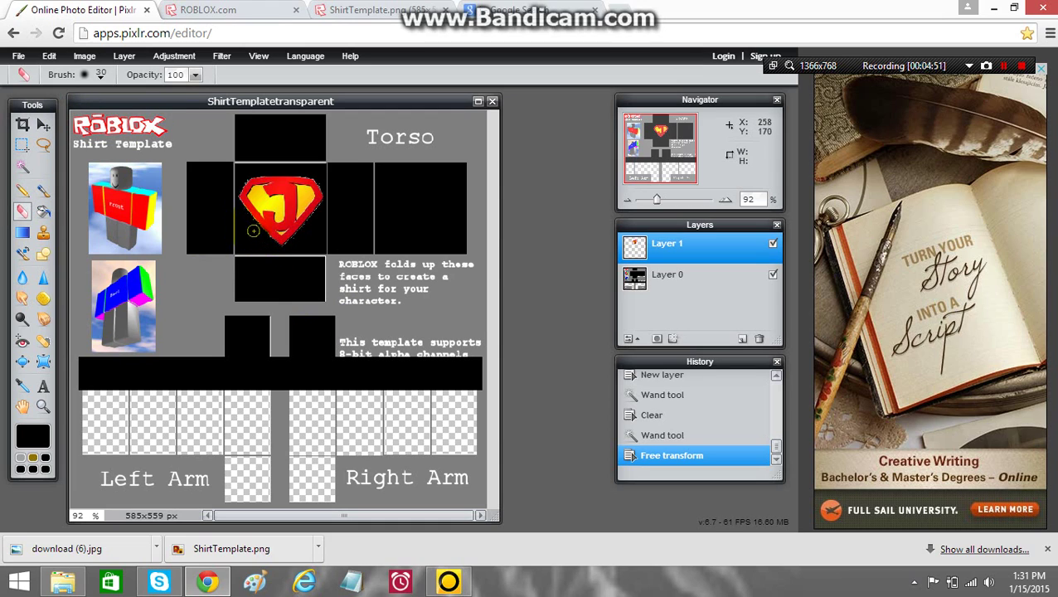
click(223, 192)
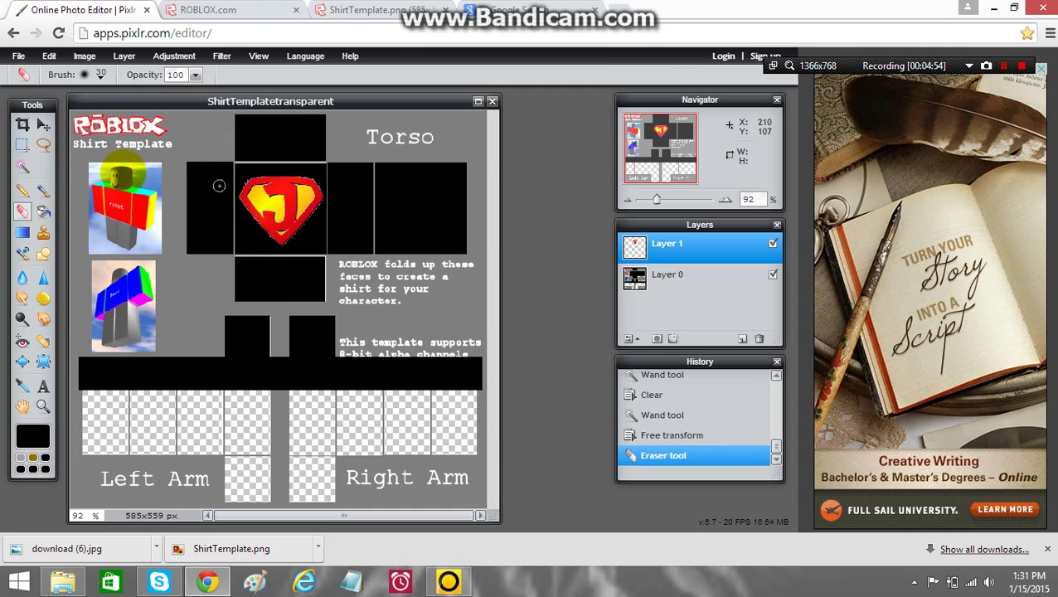
click(43, 124)
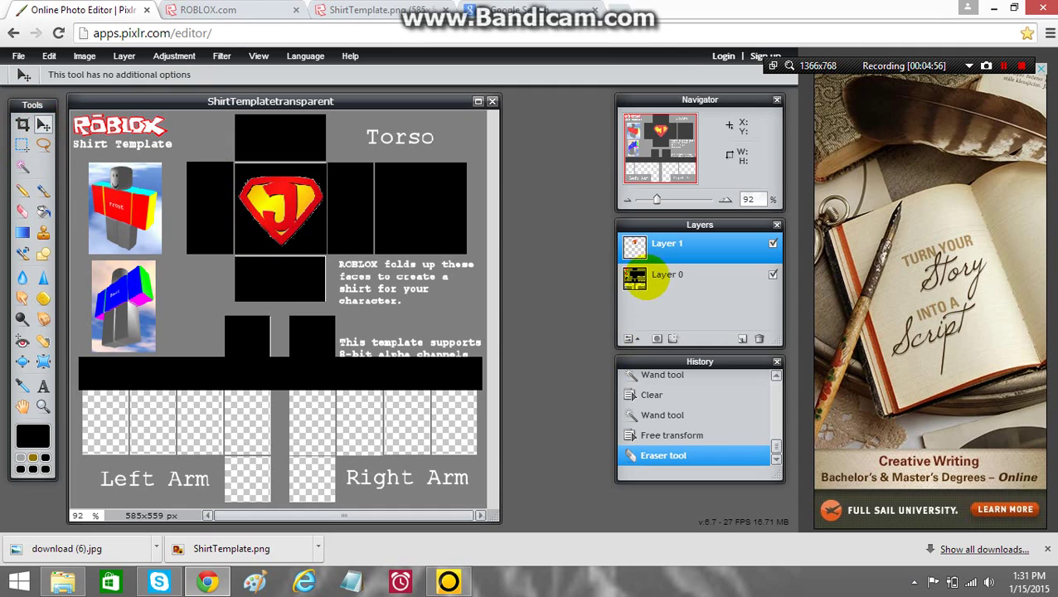
click(641, 273)
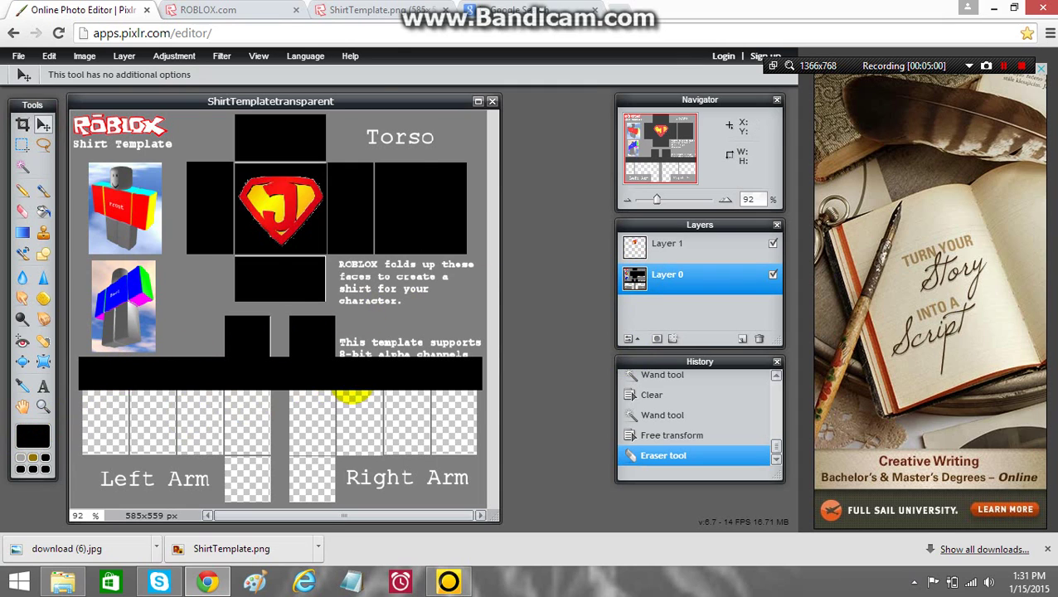
- Set the foreground colour to blue #1616b5
click(32, 435)
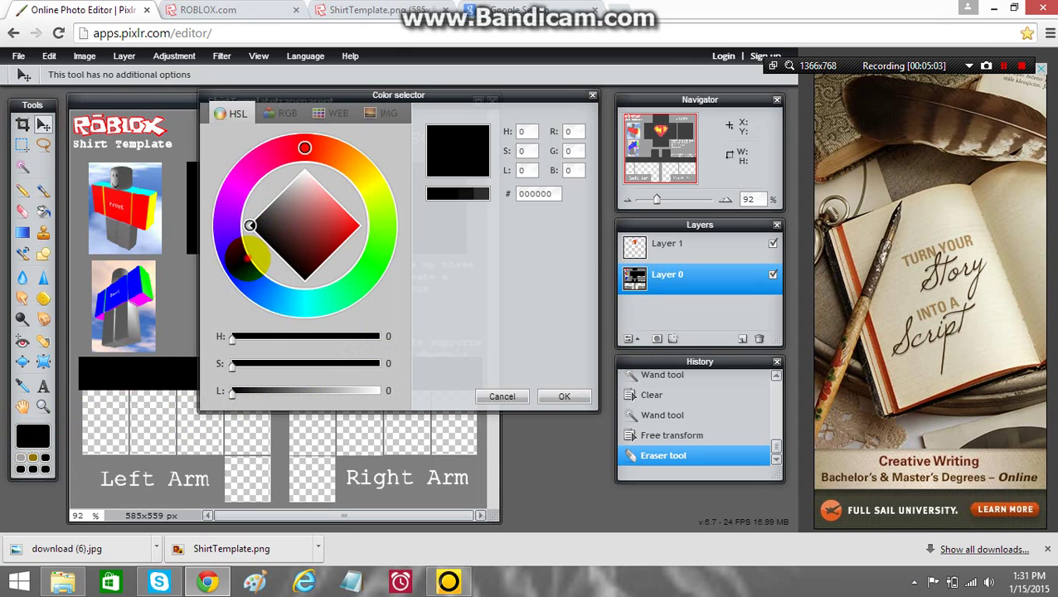
click(246, 259)
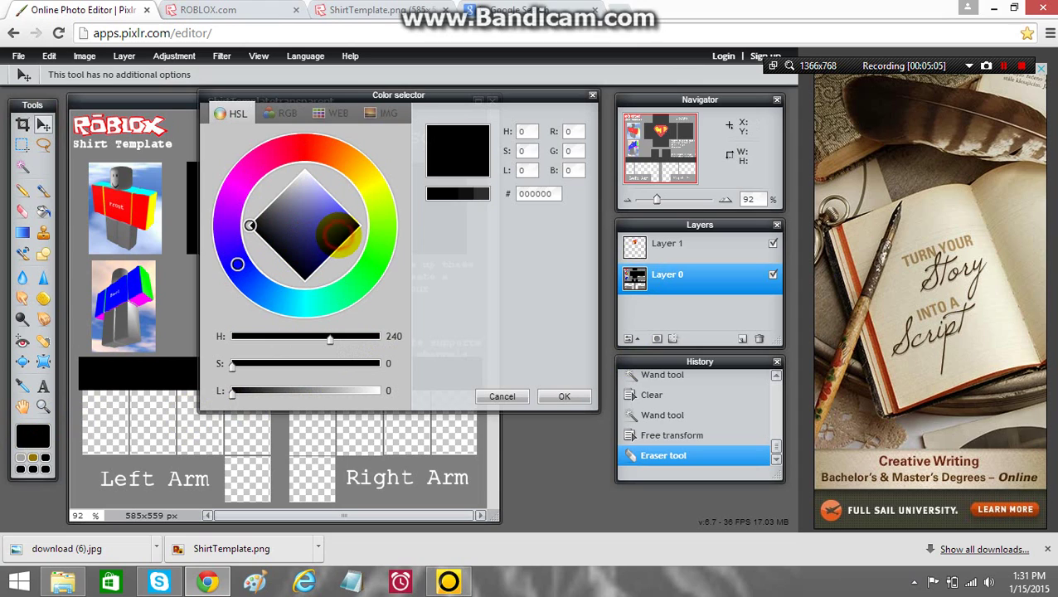
click(338, 236)
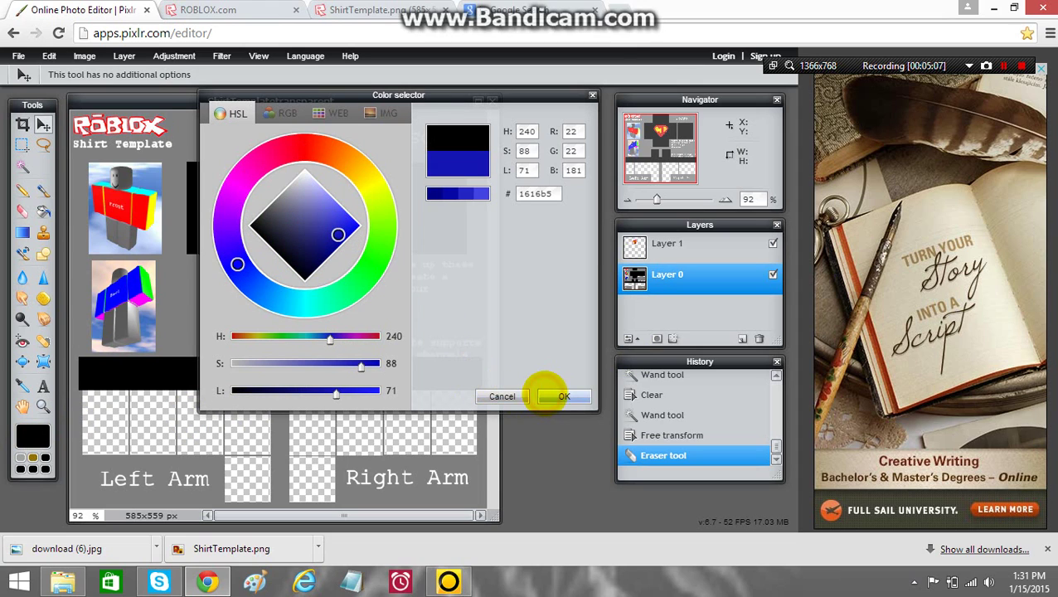
click(551, 396)
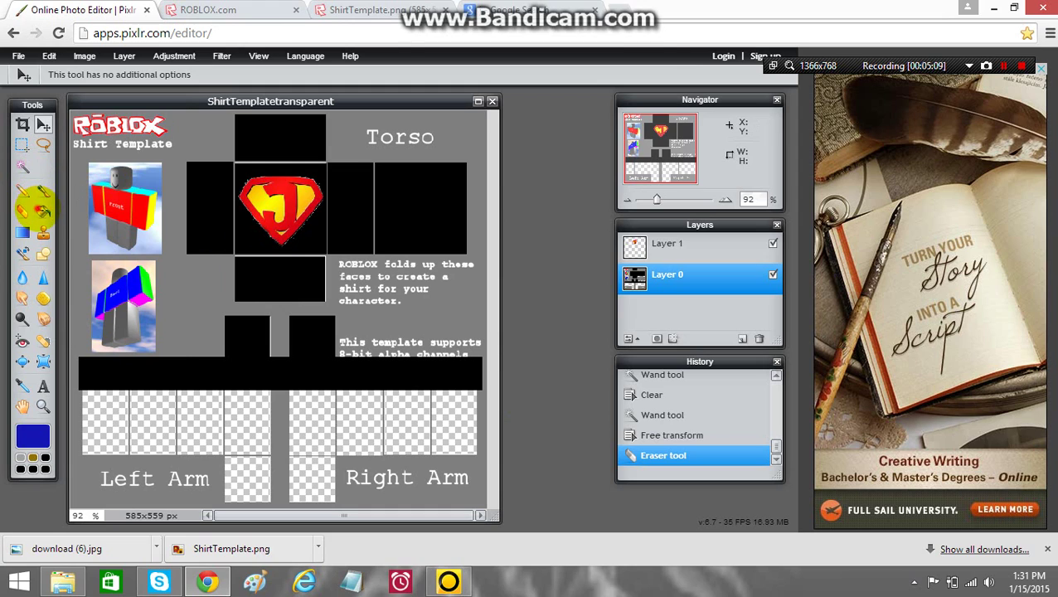
- Fill every black torso panel, the shoulder blocks and the bar blue
click(43, 211)
click(206, 190)
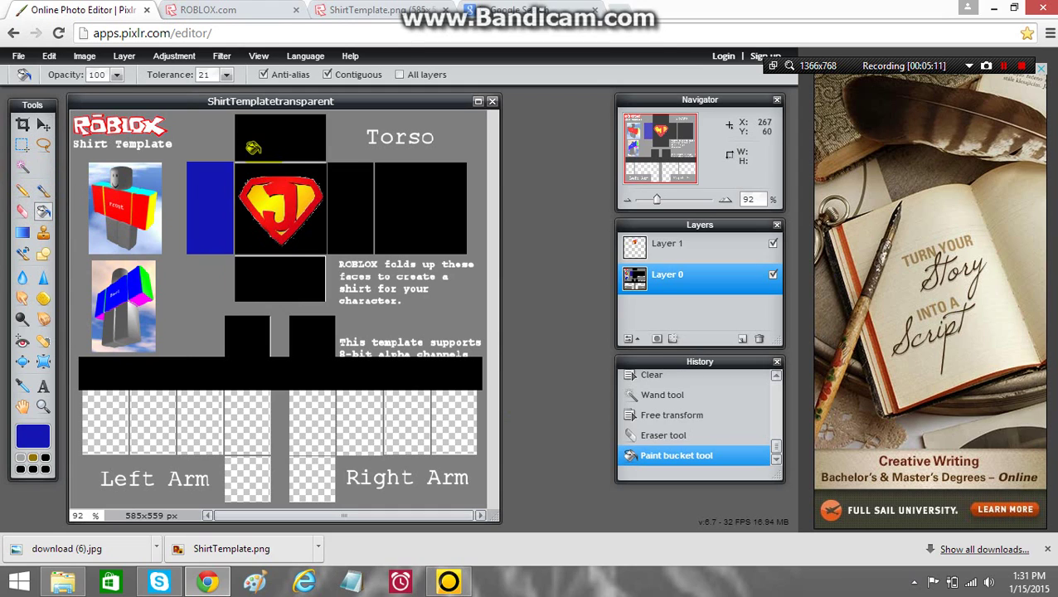
click(259, 146)
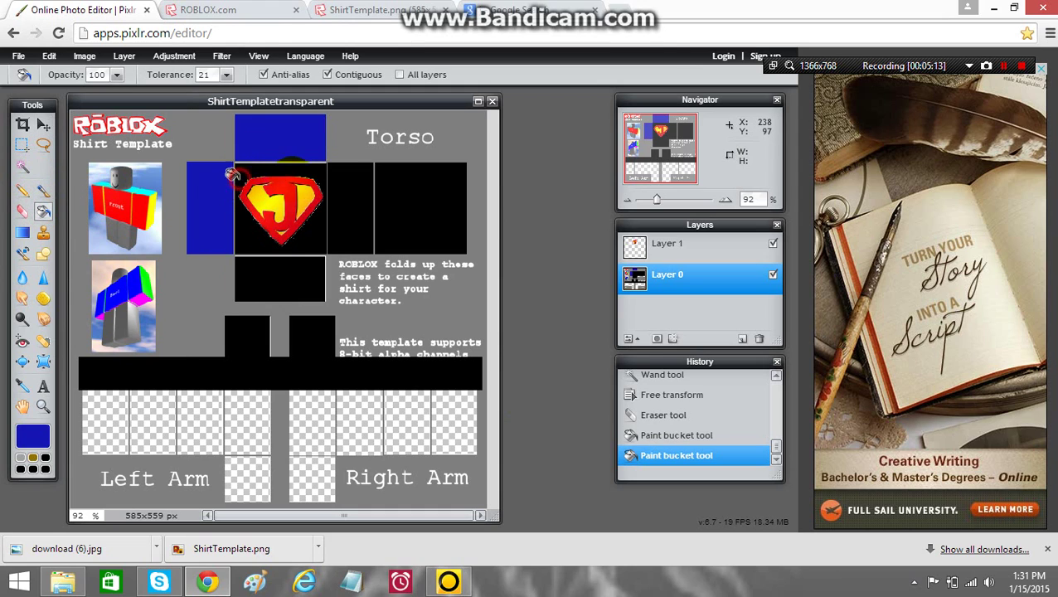
click(243, 170)
click(339, 183)
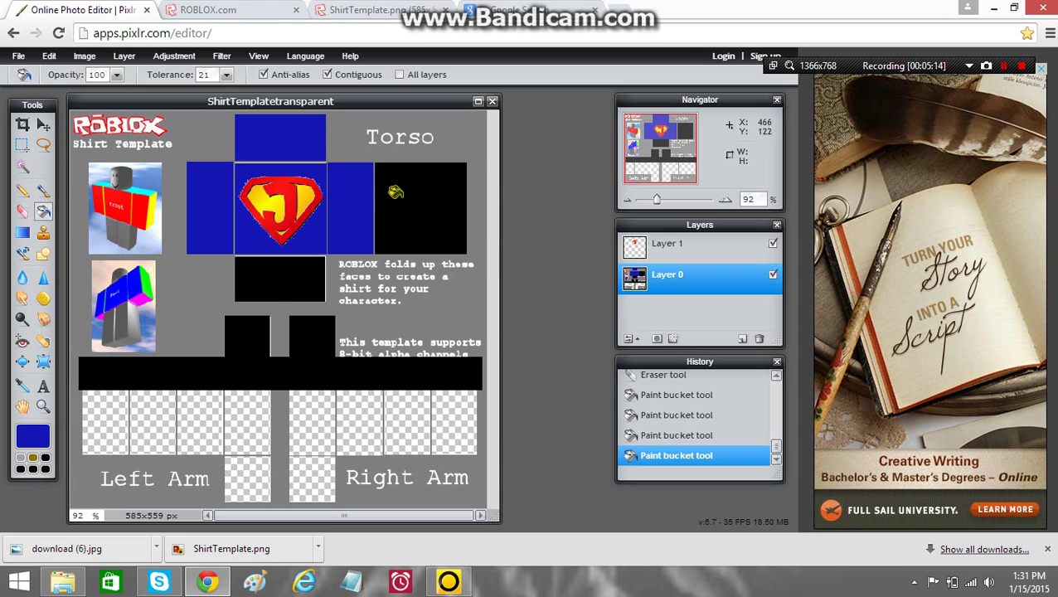
click(412, 179)
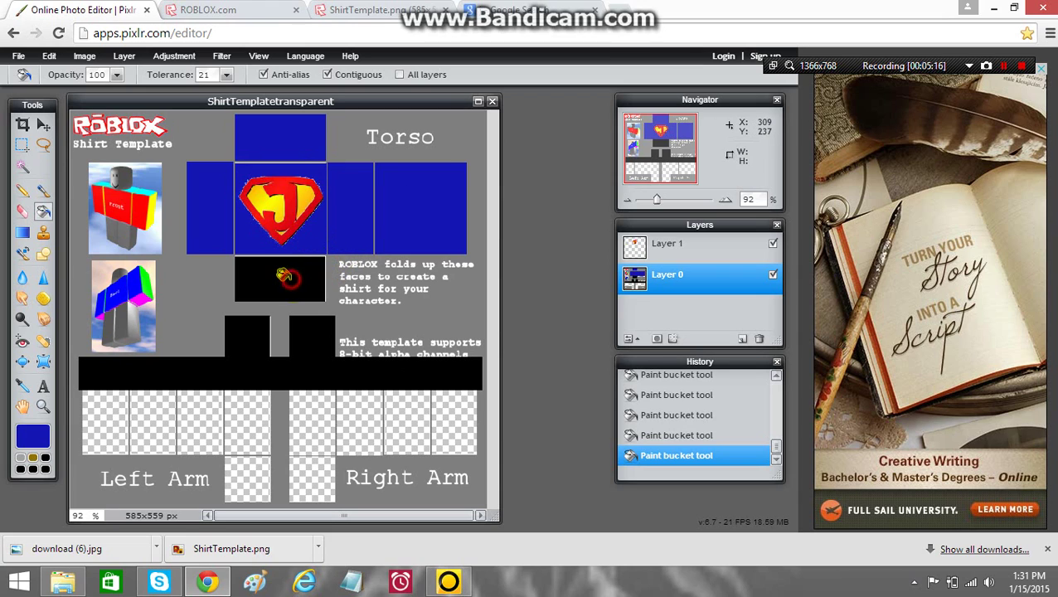
click(284, 275)
click(298, 340)
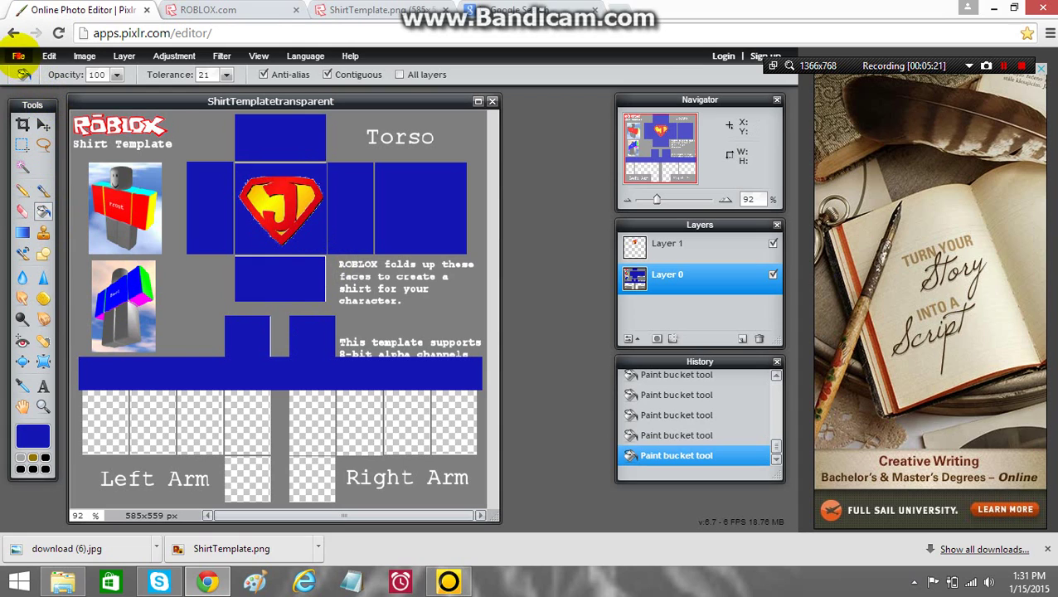
- Set the save settings to name 'J Shirt' in PNG format
click(18, 55)
click(46, 135)
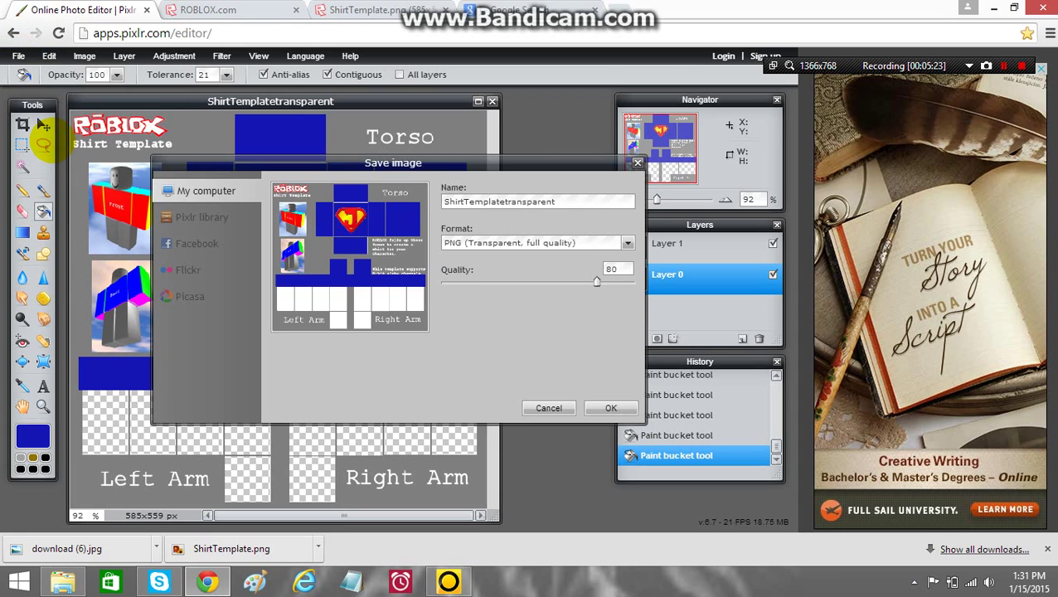
click(557, 203)
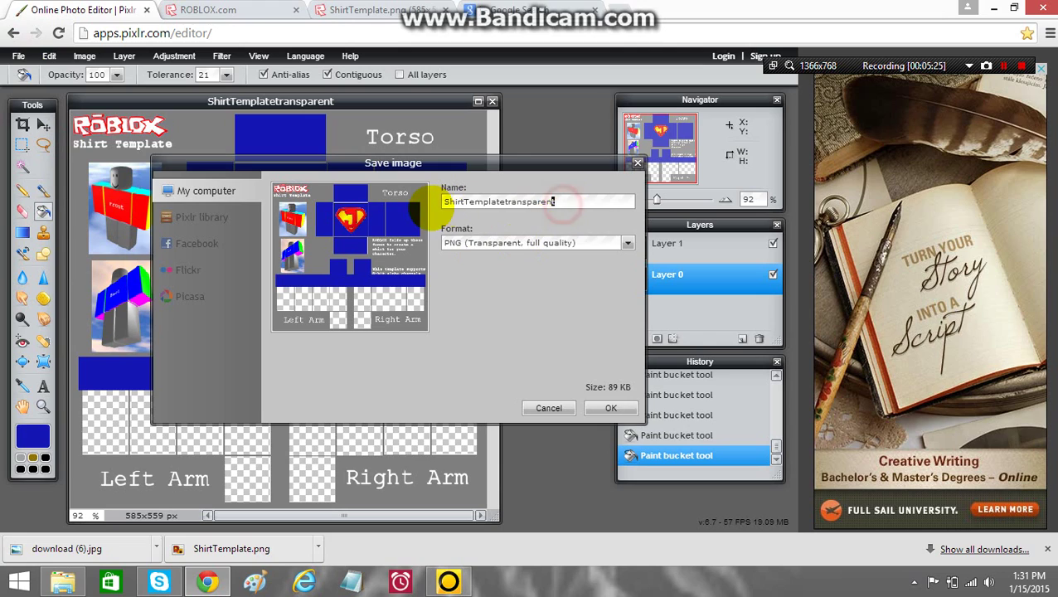
key(ctrl+a)
text(s)
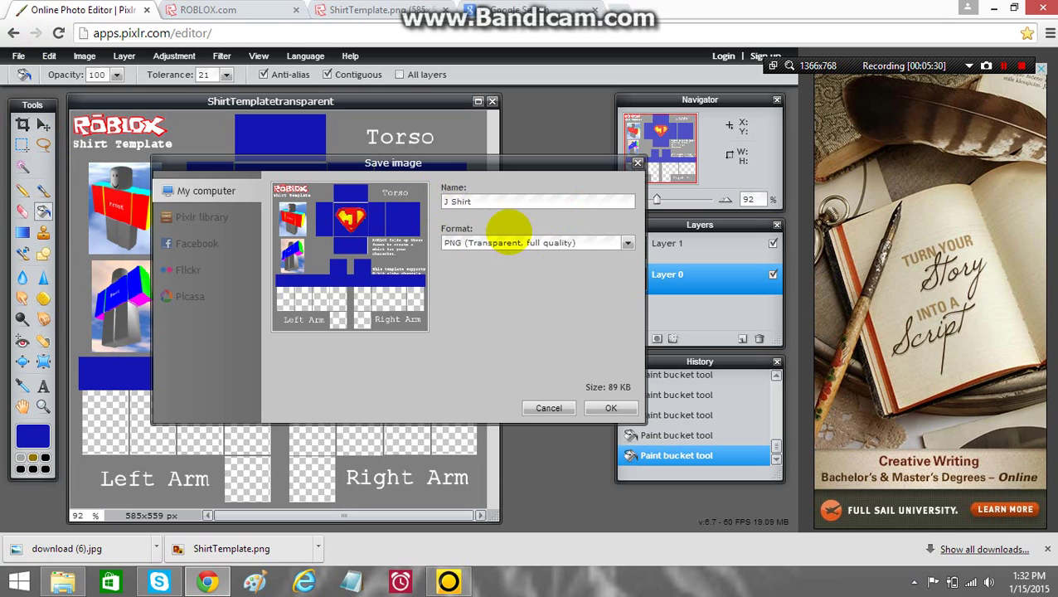
click(591, 407)
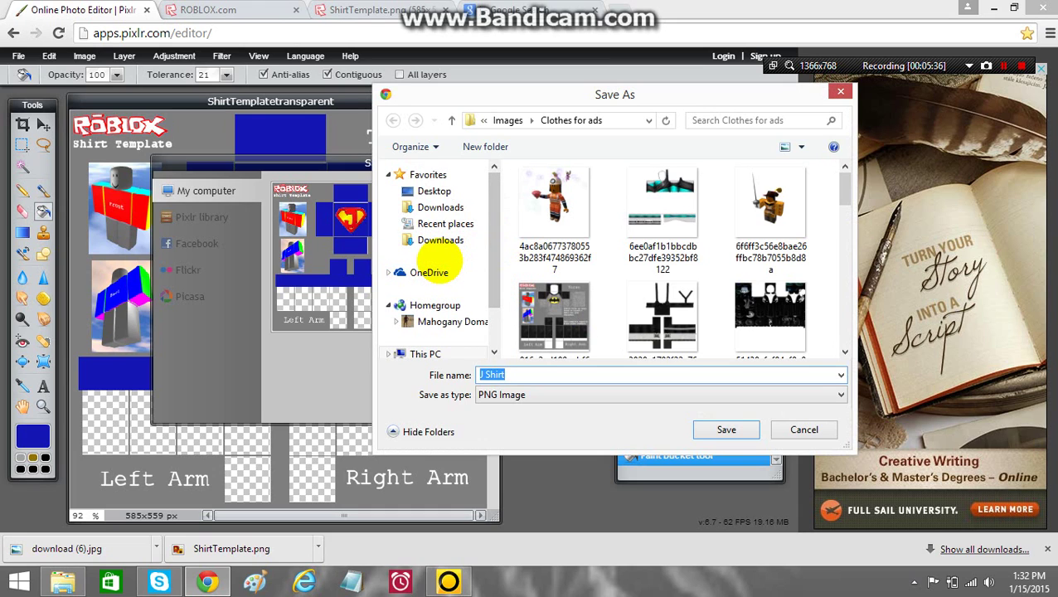
- Save J Shirt into the Pictures > Images > Christmas folder
scroll(469, 276, down, 3)
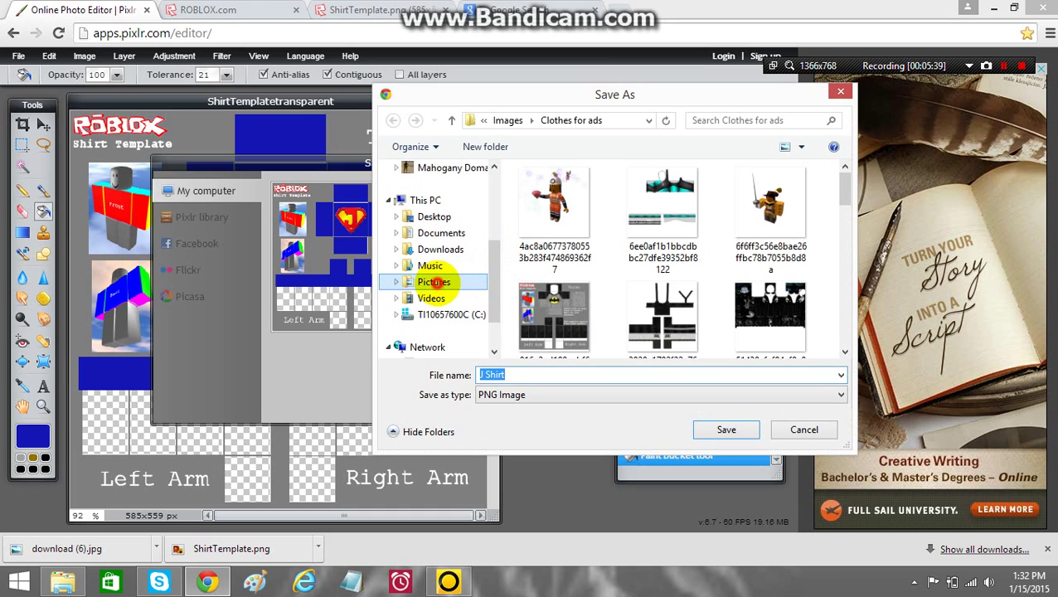
click(435, 282)
double_click(639, 217)
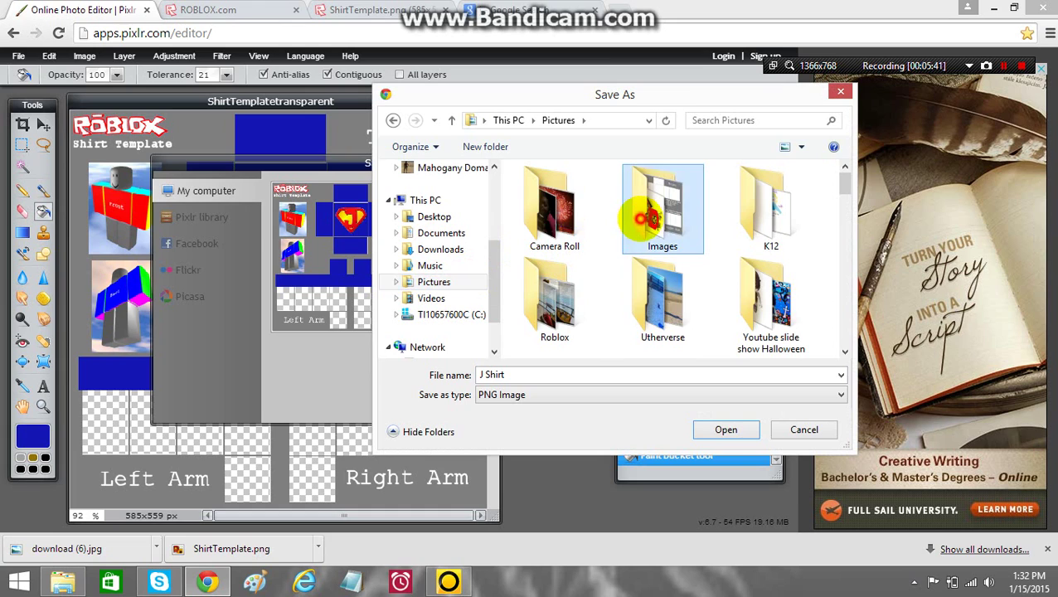
click(555, 214)
click(707, 428)
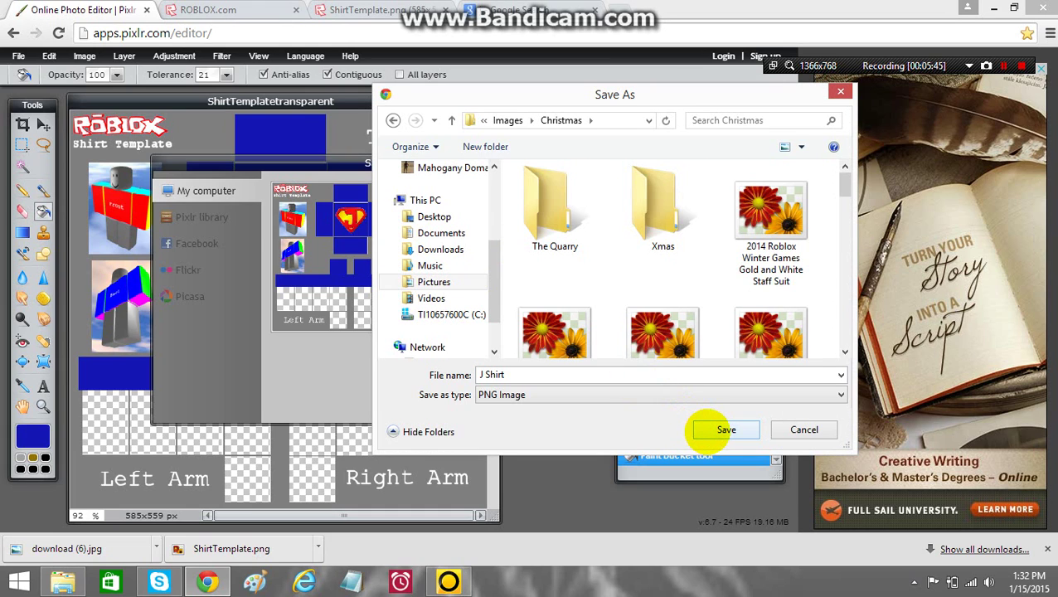
click(727, 430)
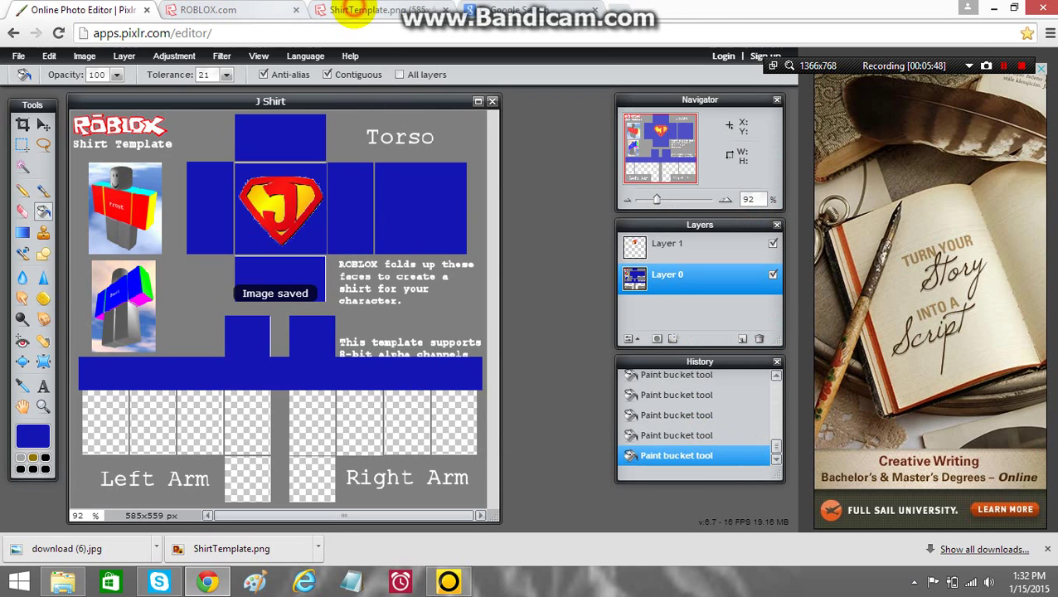
- Switch to the ROBLOX.com tab and open the Create a Shirt upload form under Shirts
click(349, 9)
click(209, 10)
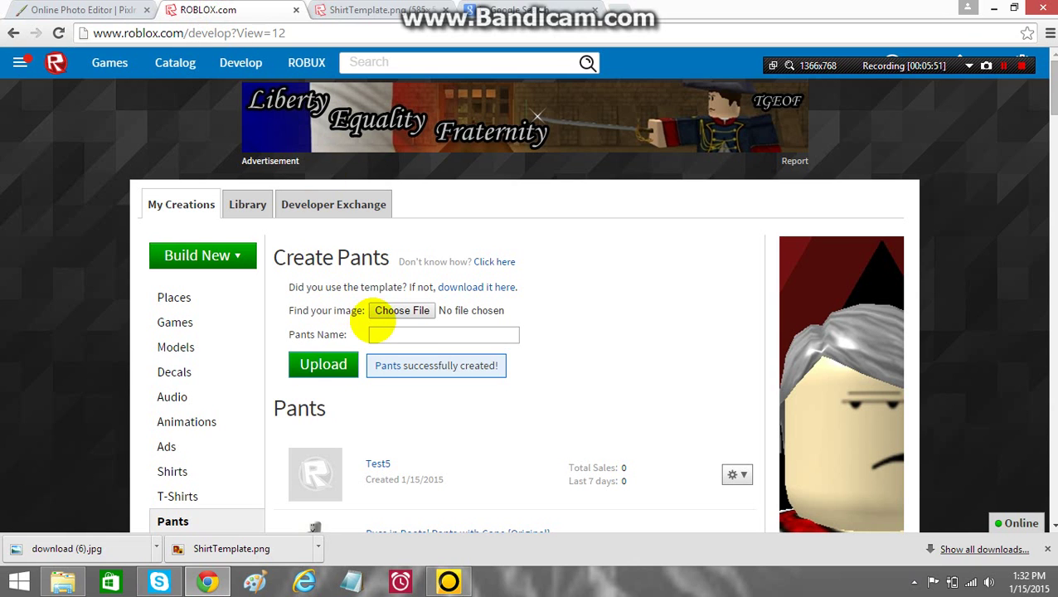
click(179, 469)
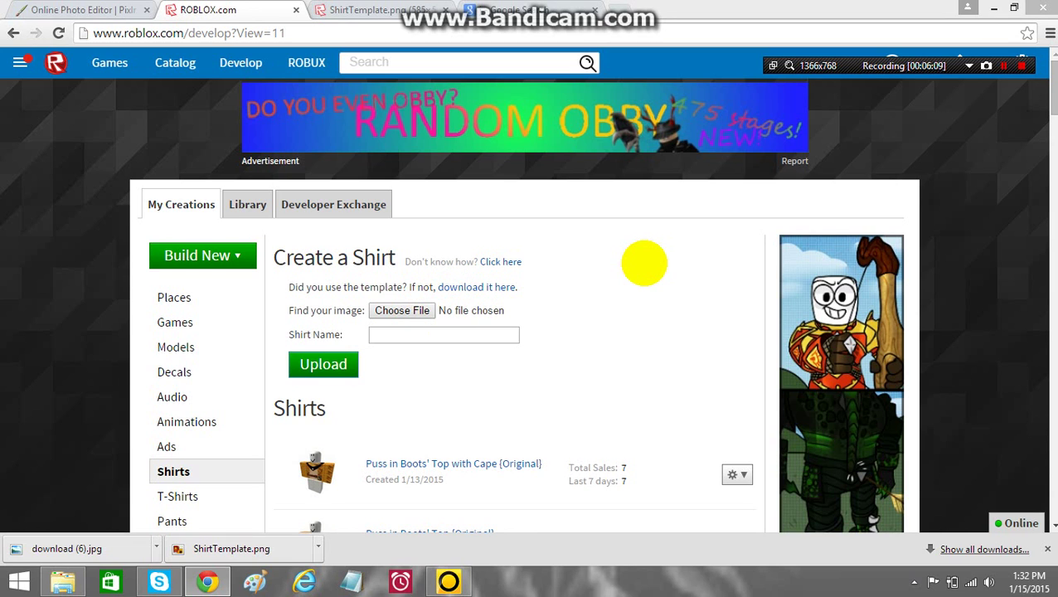
- Pick J Shirt.png from the Xmas folder and upload it as a new Roblox shirt
click(638, 242)
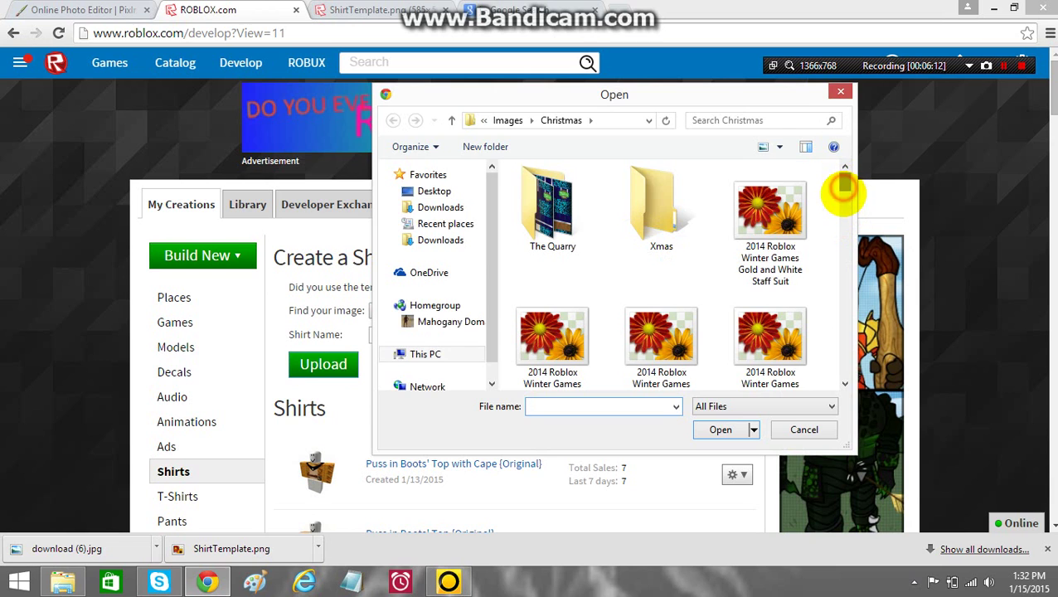
drag(844, 189, 828, 335)
click(580, 272)
click(720, 429)
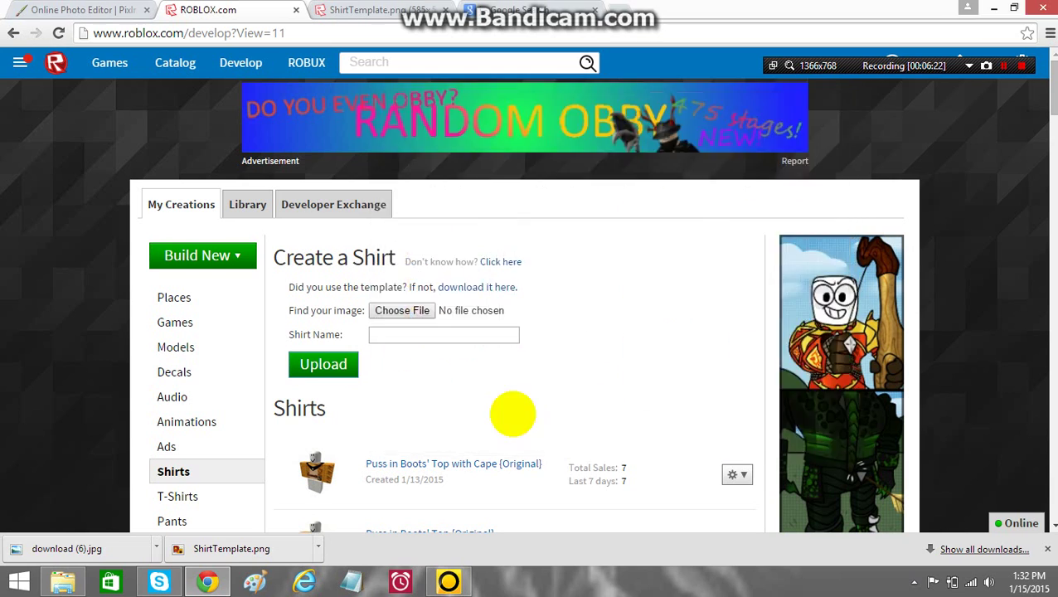
click(314, 363)
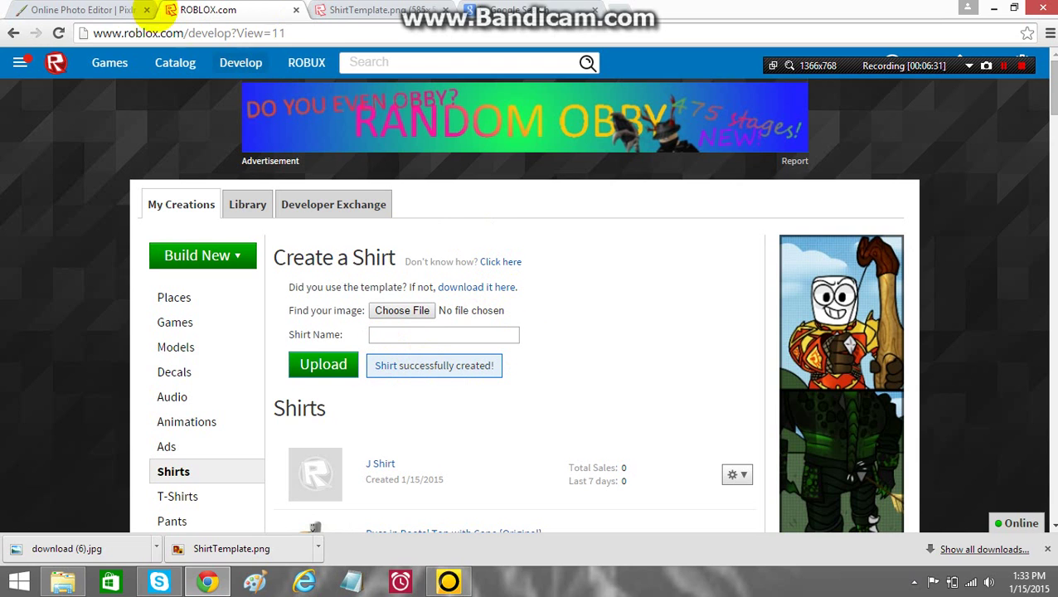
- Go back to the Online Photo Editor tab with the blue J Shirt template
click(86, 9)
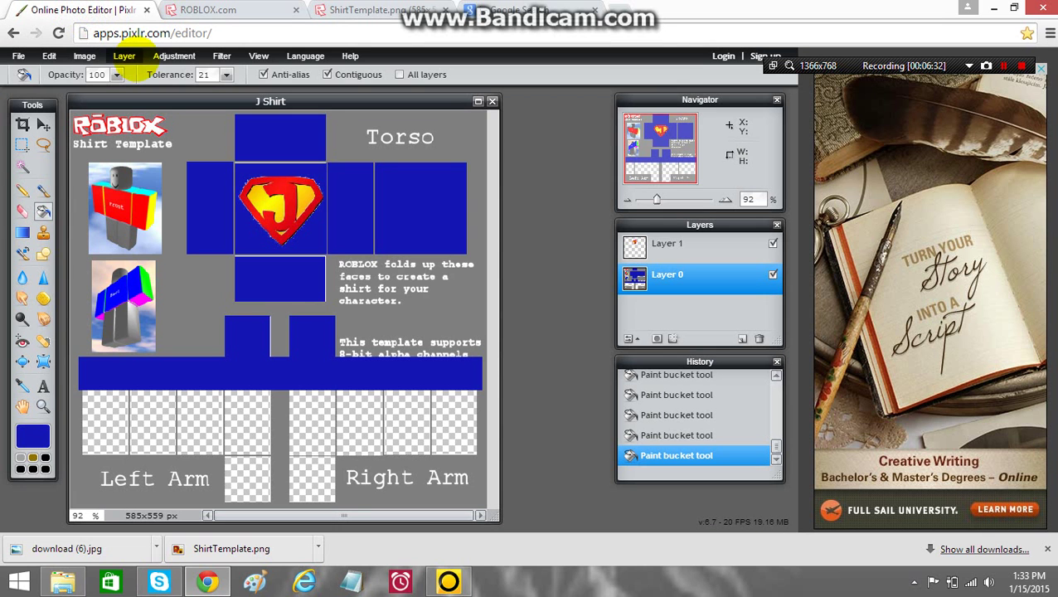